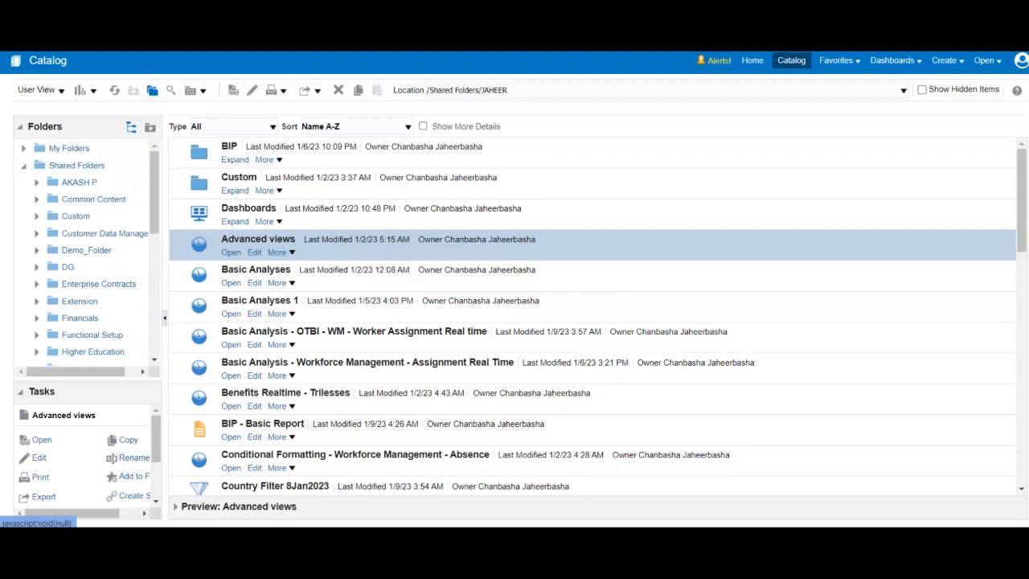
# Add the Advanced views analysis to the favorites and check the favorites list
pyautogui.click(837, 60)
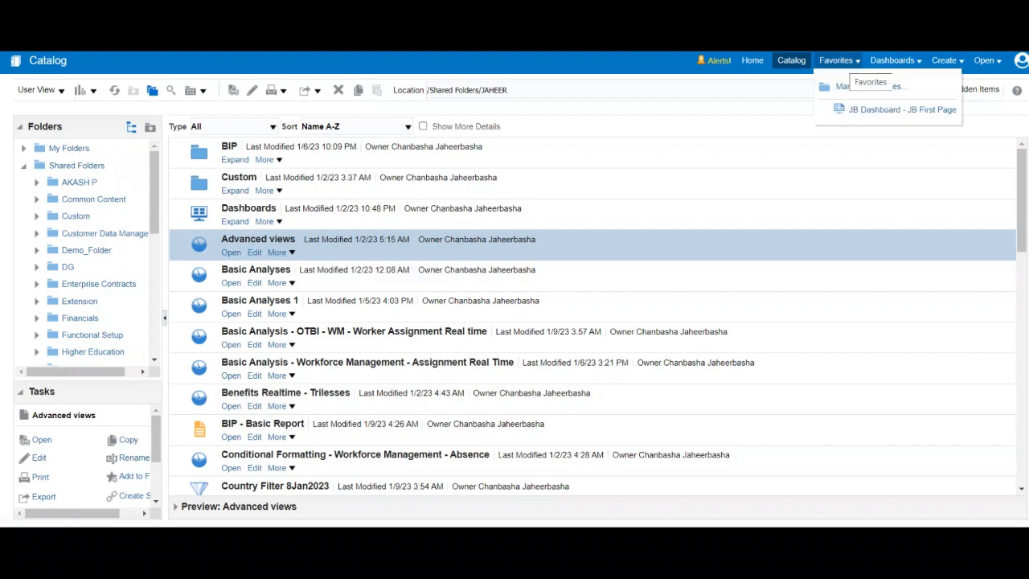
pyautogui.click(848, 62)
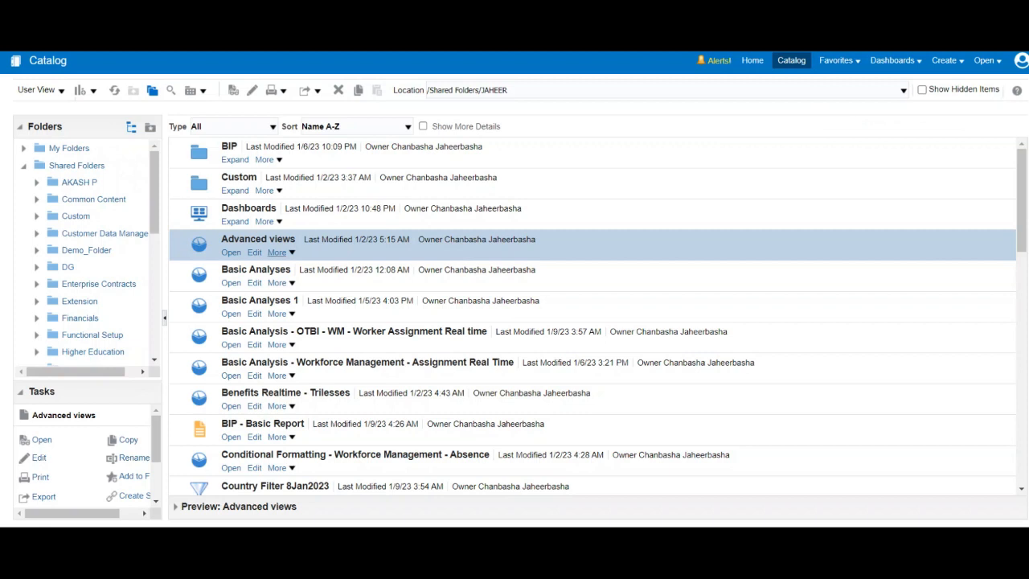
pyautogui.click(276, 252)
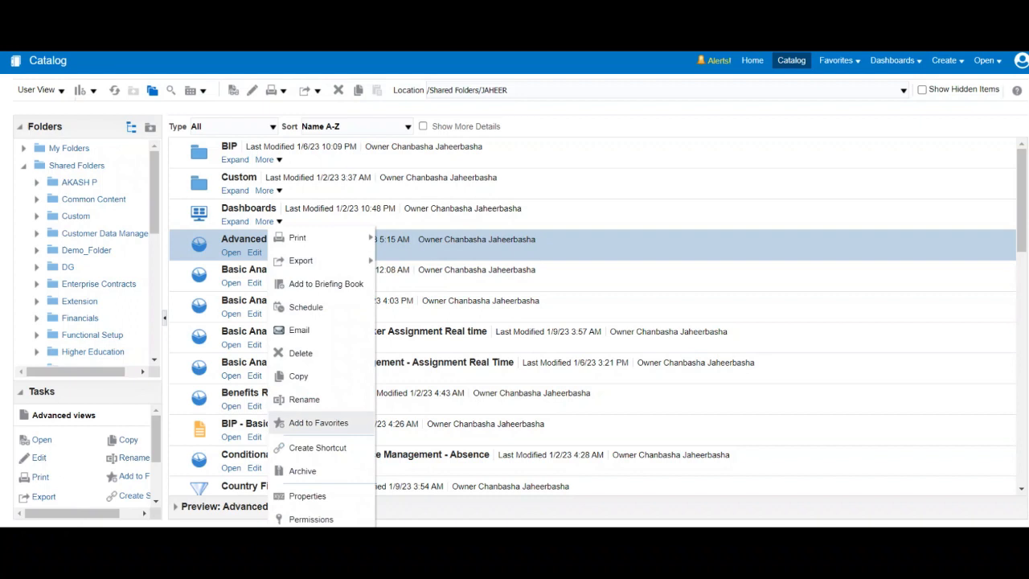
pyautogui.click(318, 423)
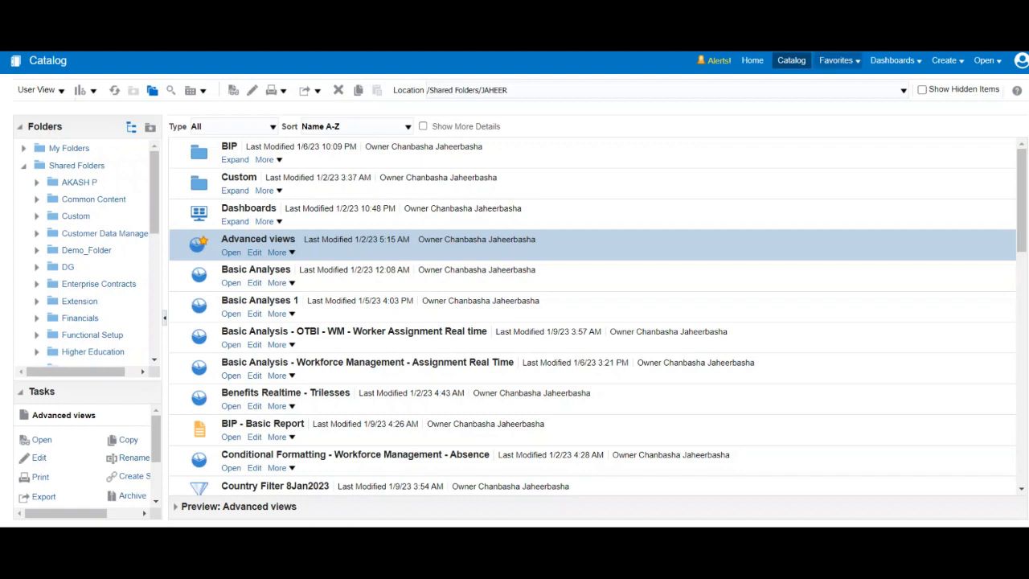
pyautogui.click(839, 61)
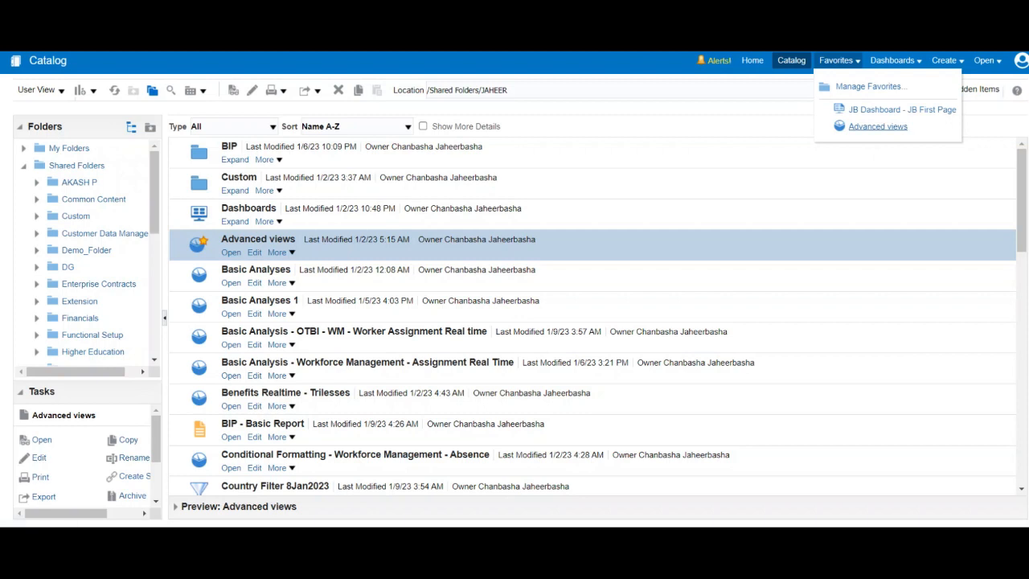
pyautogui.click(593, 276)
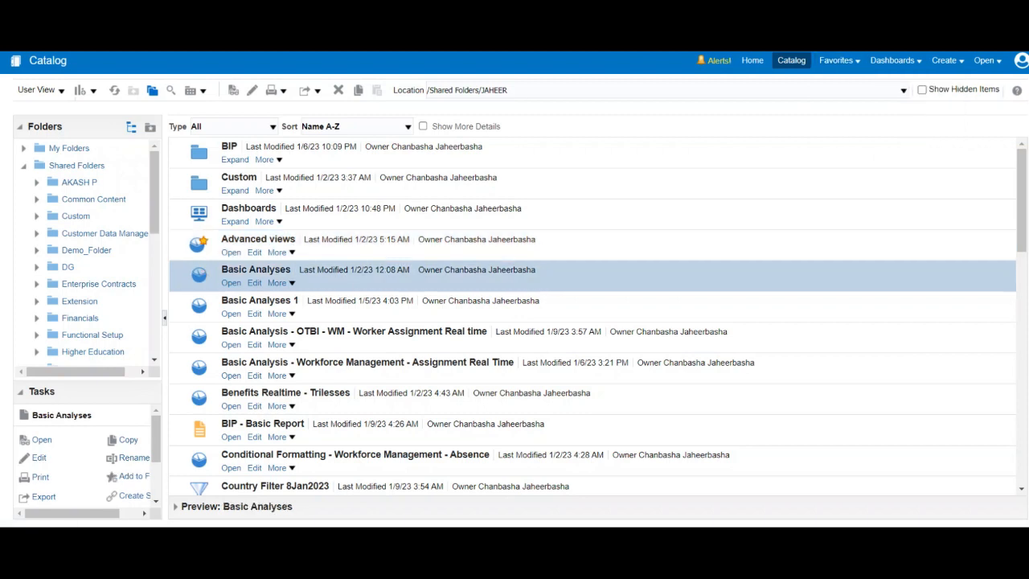
# Rename the Advanced views analysis as "Renamed Advanced views"
pyautogui.click(593, 247)
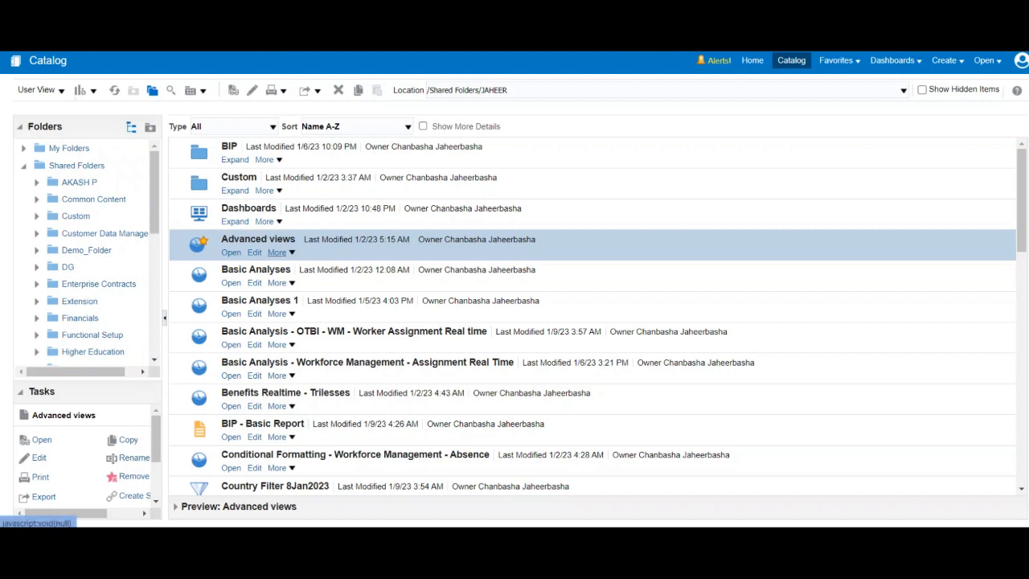
pyautogui.click(277, 251)
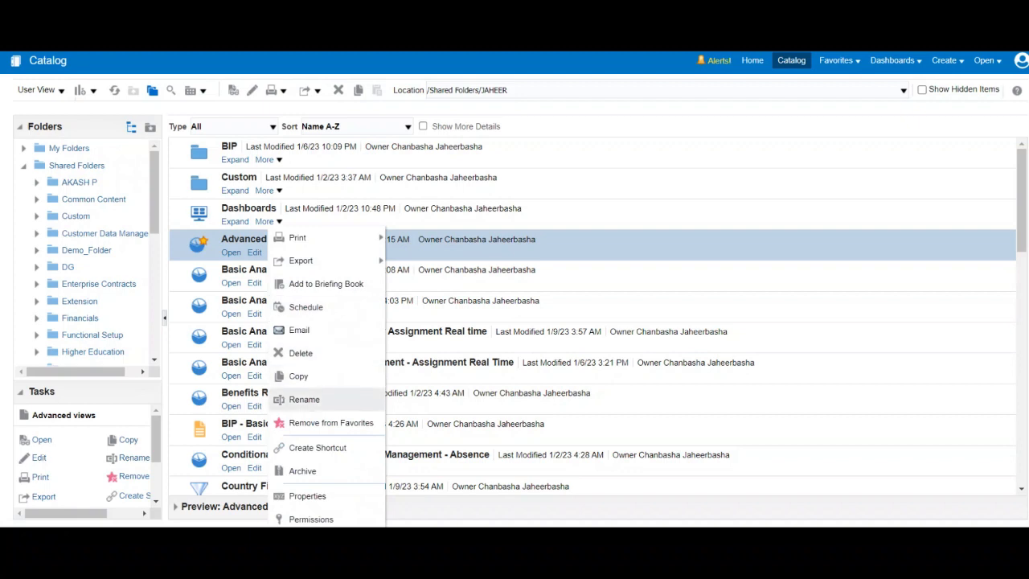
pyautogui.click(304, 400)
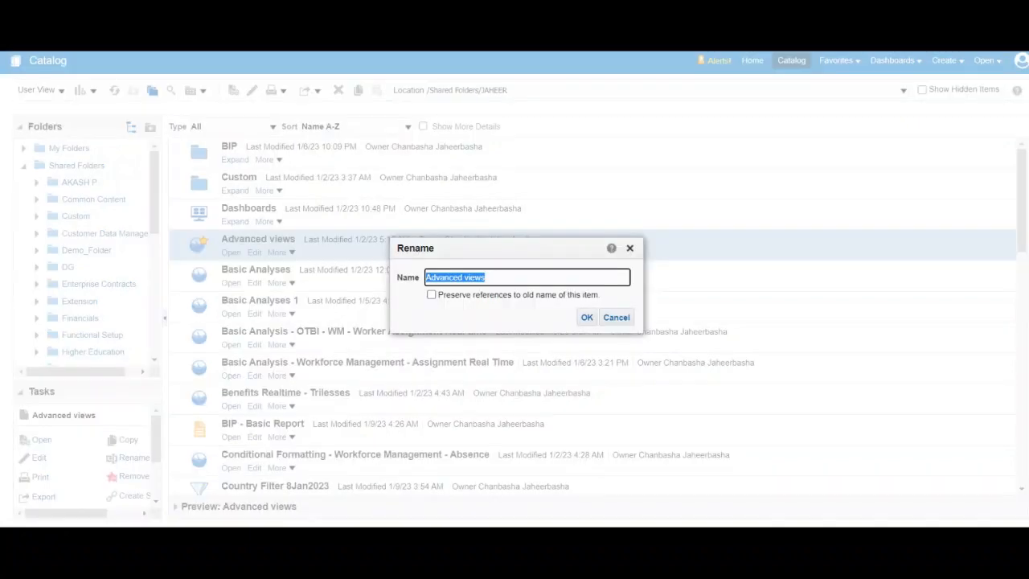
pyautogui.click(426, 277)
pyautogui.write('Renamed')
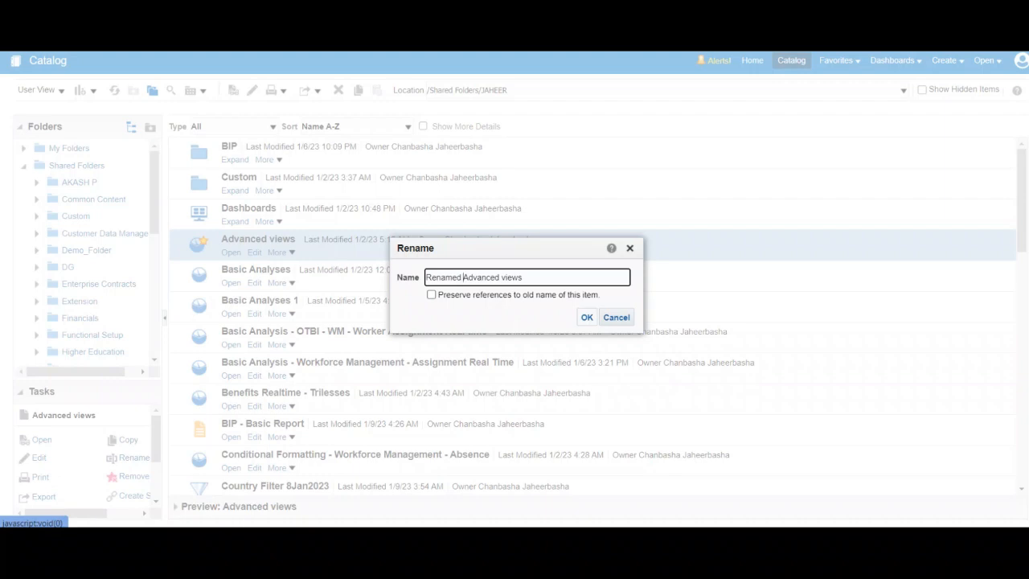
pyautogui.click(587, 317)
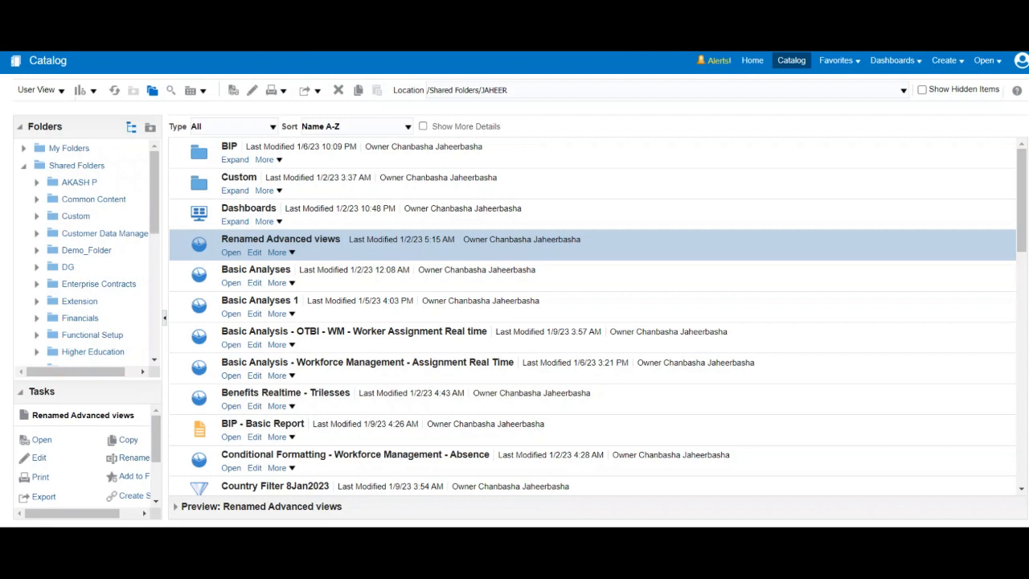
# Add Renamed Advanced views to the favorites and archive it with Keep Permissions and Keep Timestamps enabled
pyautogui.click(281, 252)
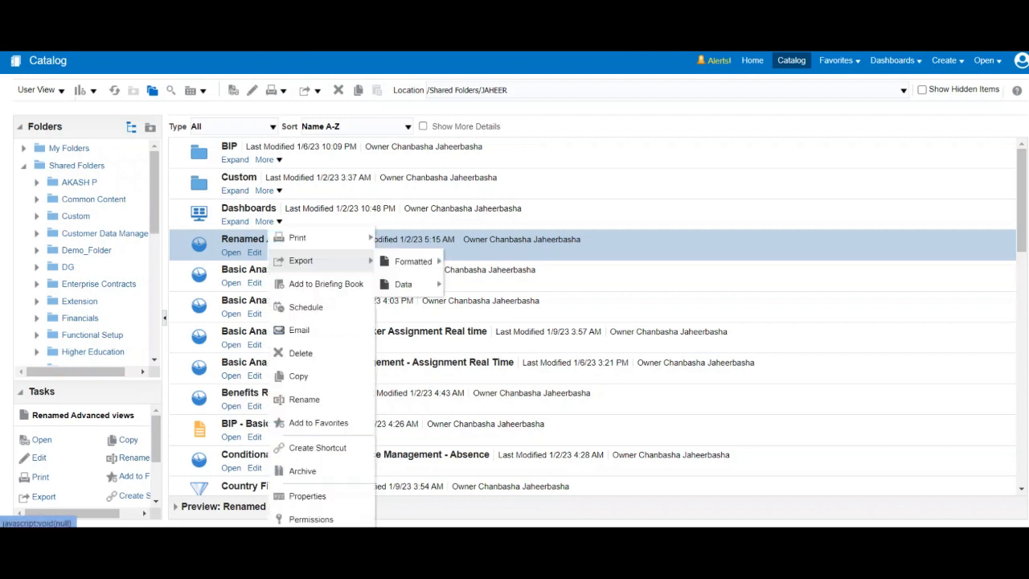
pyautogui.click(318, 423)
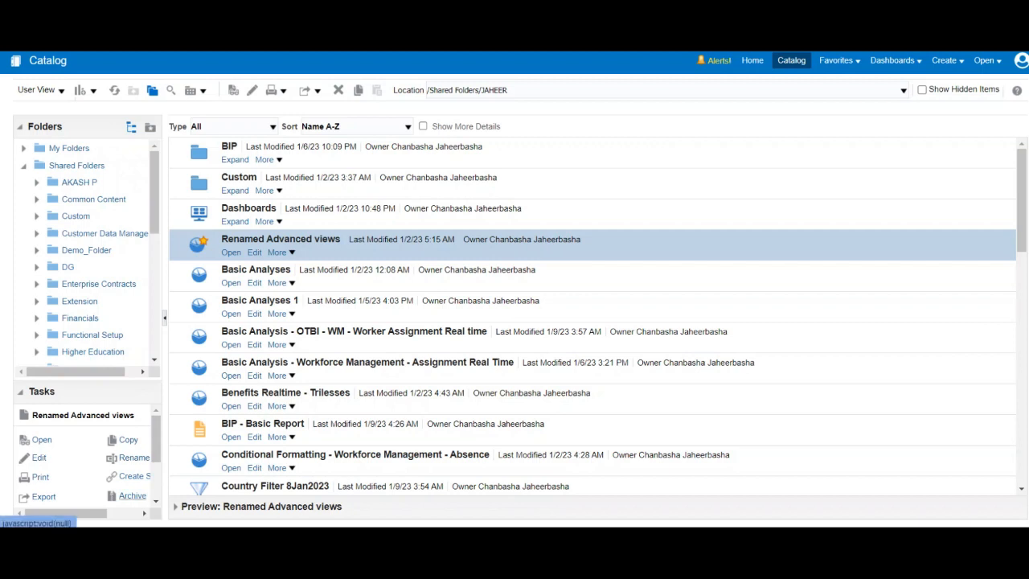
pyautogui.click(133, 496)
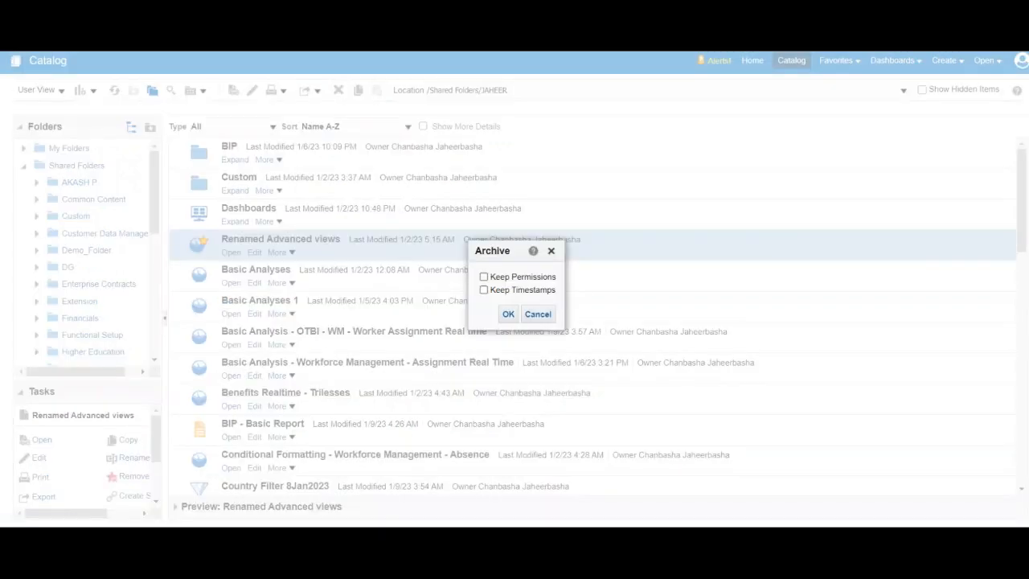
pyautogui.click(484, 277)
pyautogui.click(483, 289)
pyautogui.click(508, 314)
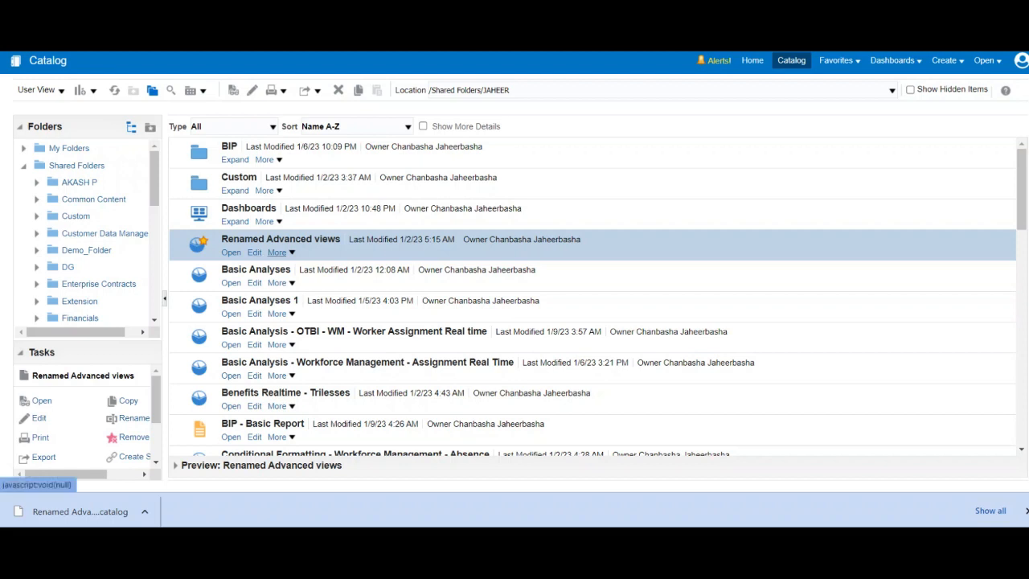
# Rename the Renamed Advanced views analysis as "AV", preserving references to the item's old name
pyautogui.click(276, 253)
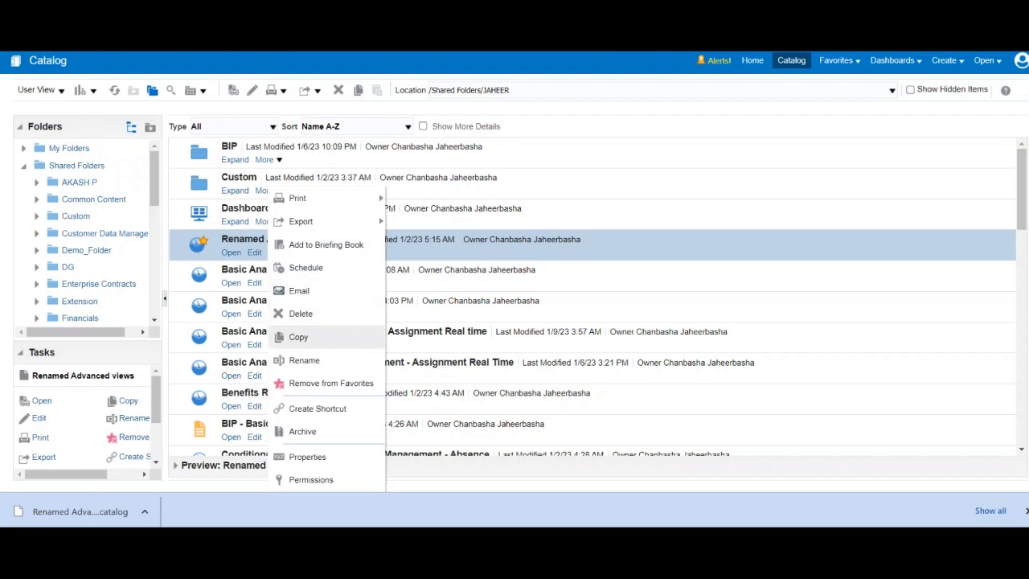
pyautogui.click(304, 360)
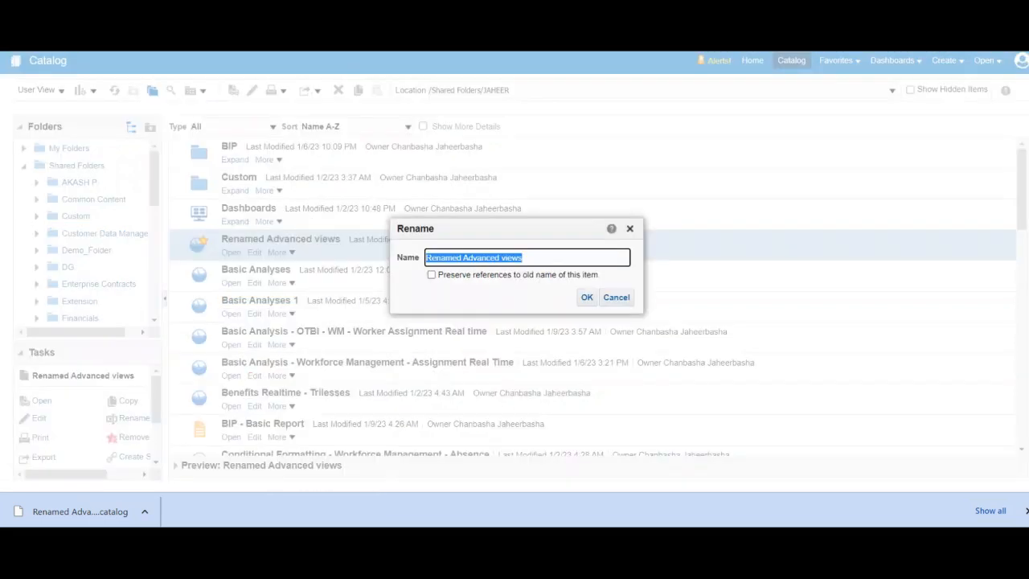
pyautogui.click(523, 257)
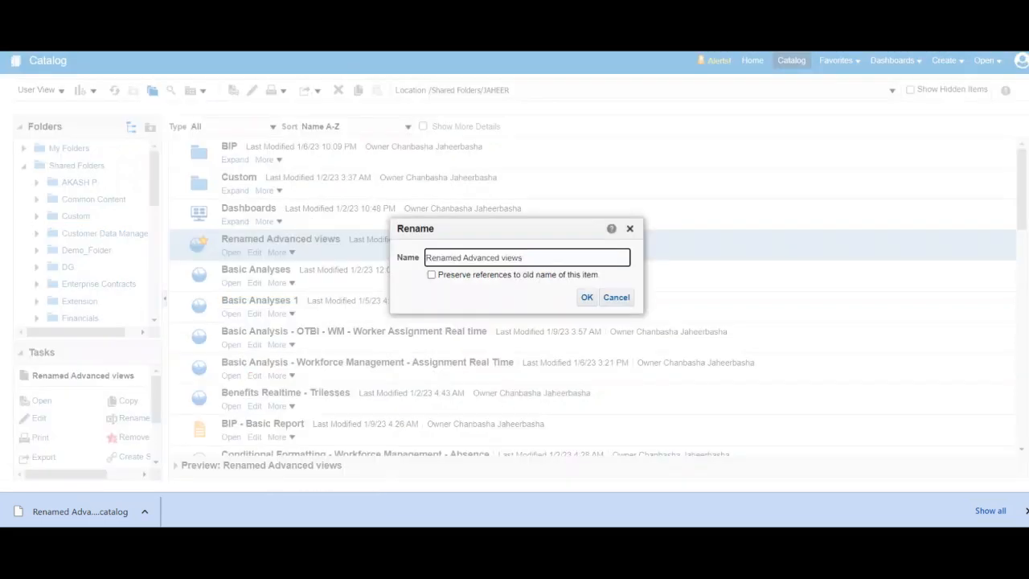
pyautogui.press('BackSpace')
pyautogui.press('BackSpace')
pyautogui.press('BackSpace')
pyautogui.press('BackSpace')
pyautogui.press('BackSpace')
pyautogui.press('BackSpace')
pyautogui.press('BackSpace')
pyautogui.press('BackSpace')
pyautogui.press('BackSpace')
pyautogui.press('BackSpace')
pyautogui.press('BackSpace')
pyautogui.press('BackSpace')
pyautogui.press('BackSpace')
pyautogui.press('BackSpace')
pyautogui.press('BackSpace')
pyautogui.press('BackSpace')
pyautogui.press('BackSpace')
pyautogui.press('BackSpace')
pyautogui.press('BackSpace')
pyautogui.press('BackSpace')
pyautogui.write('AV')
pyautogui.click(587, 297)
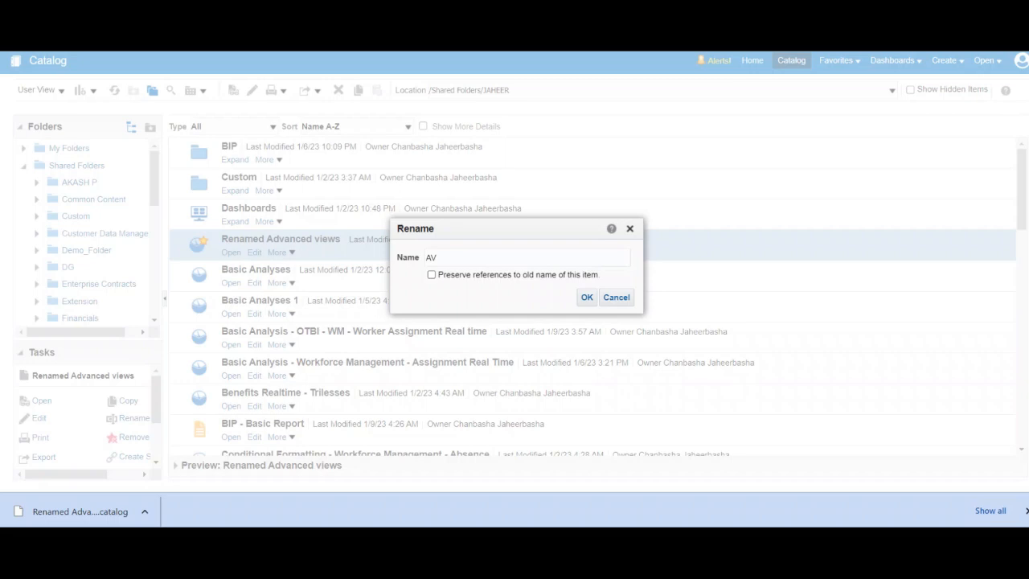
pyautogui.click(432, 275)
pyautogui.click(587, 298)
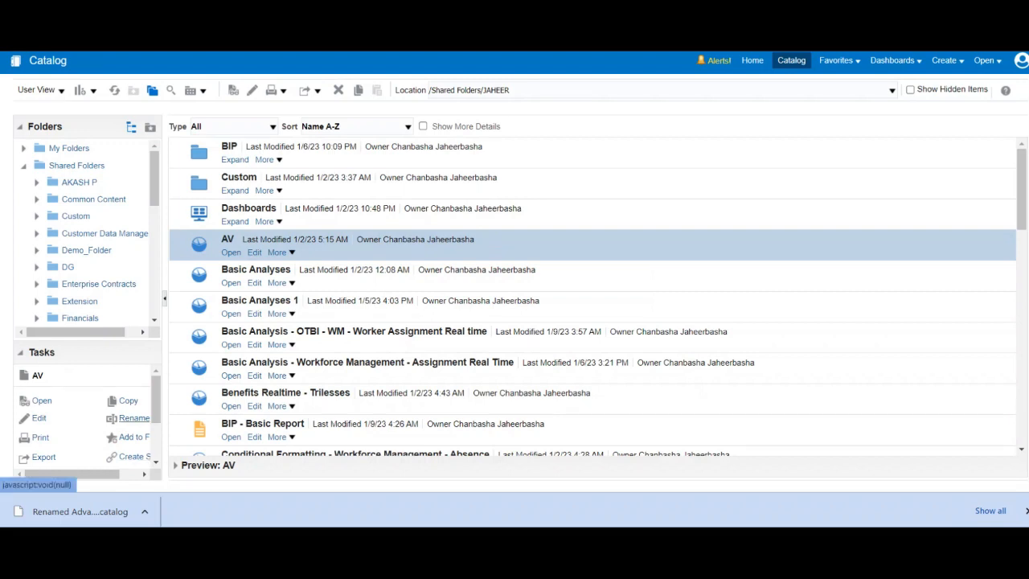
# Unarchive Renamed Advanced views.catalog from the Downloads folder into the BIP folder, with Replace None and ACL Inherit
pyautogui.scroll(-2, 129, 427)
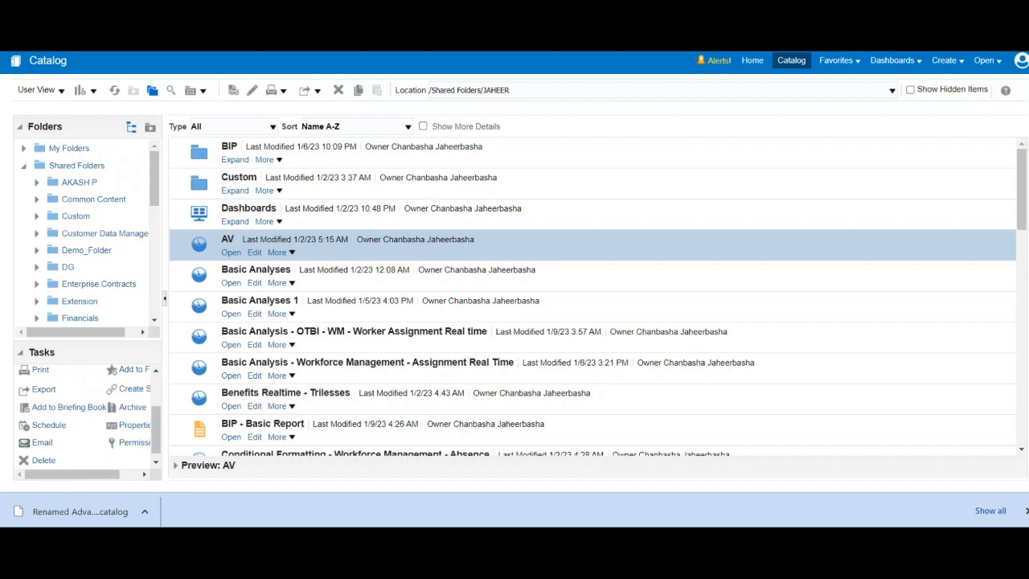
pyautogui.click(338, 153)
pyautogui.scroll(1, 121, 419)
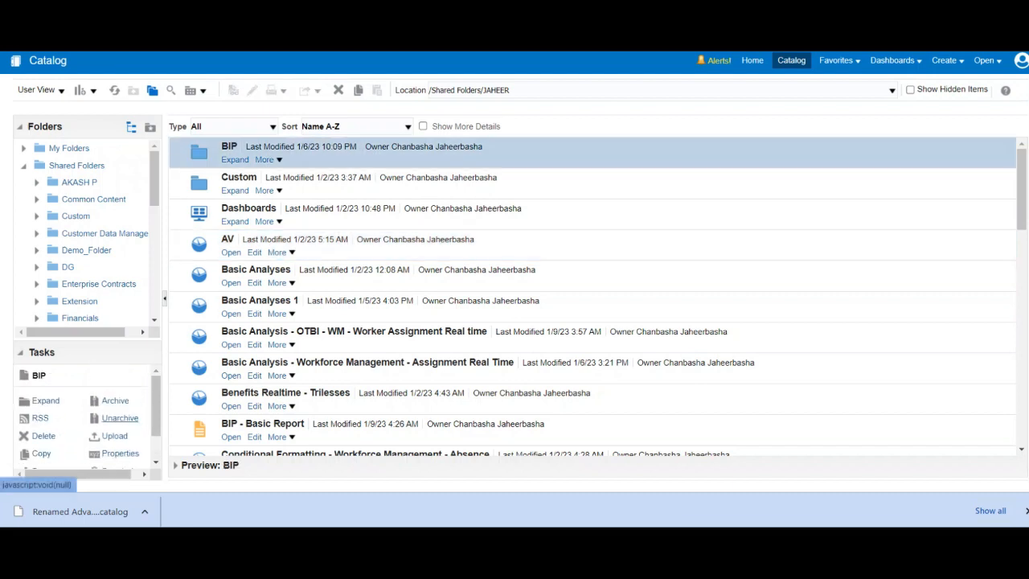
pyautogui.click(120, 418)
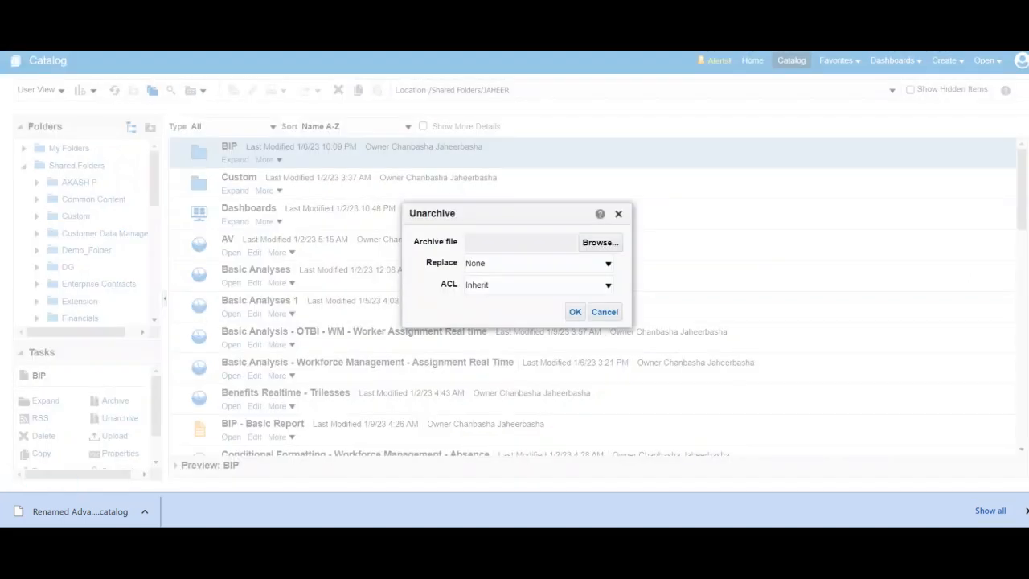
pyautogui.click(600, 242)
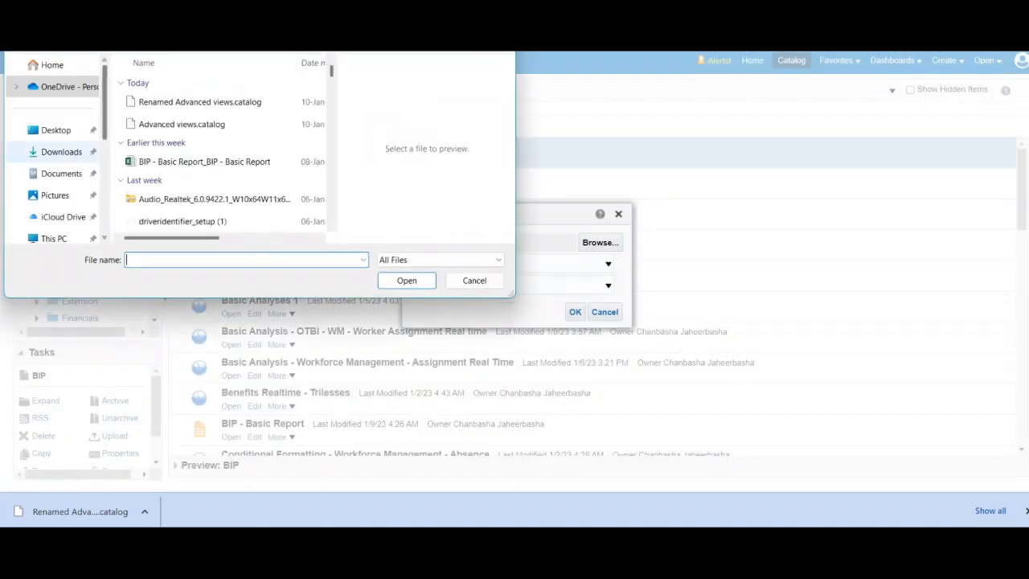
pyautogui.click(61, 152)
pyautogui.click(199, 102)
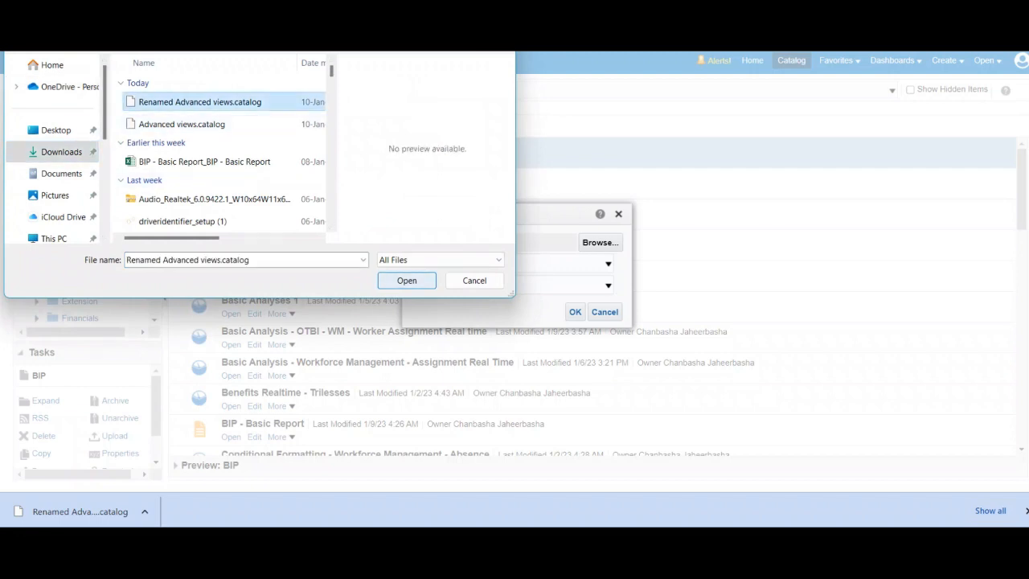
pyautogui.press('Return')
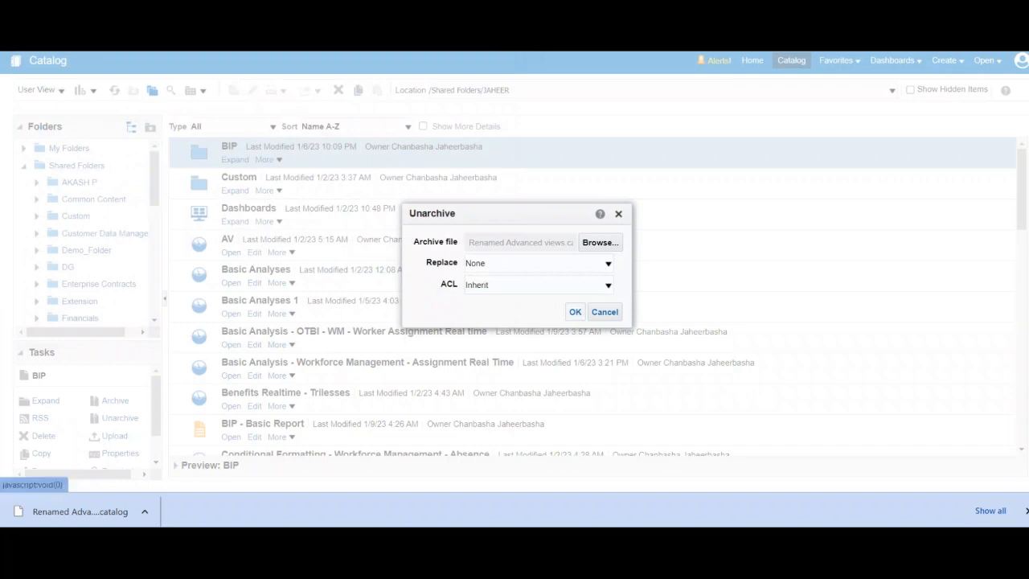
pyautogui.click(575, 312)
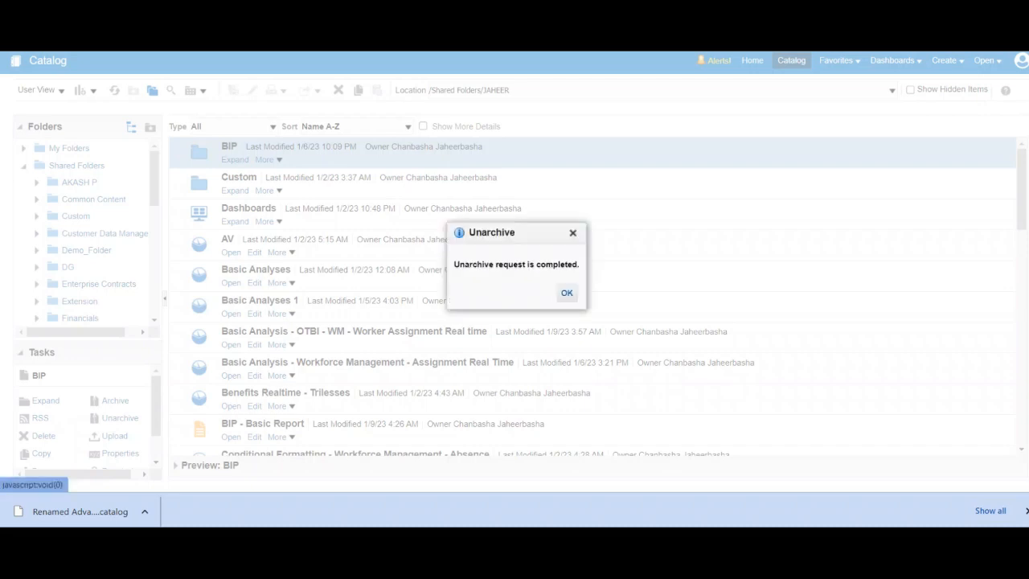
pyautogui.click(567, 294)
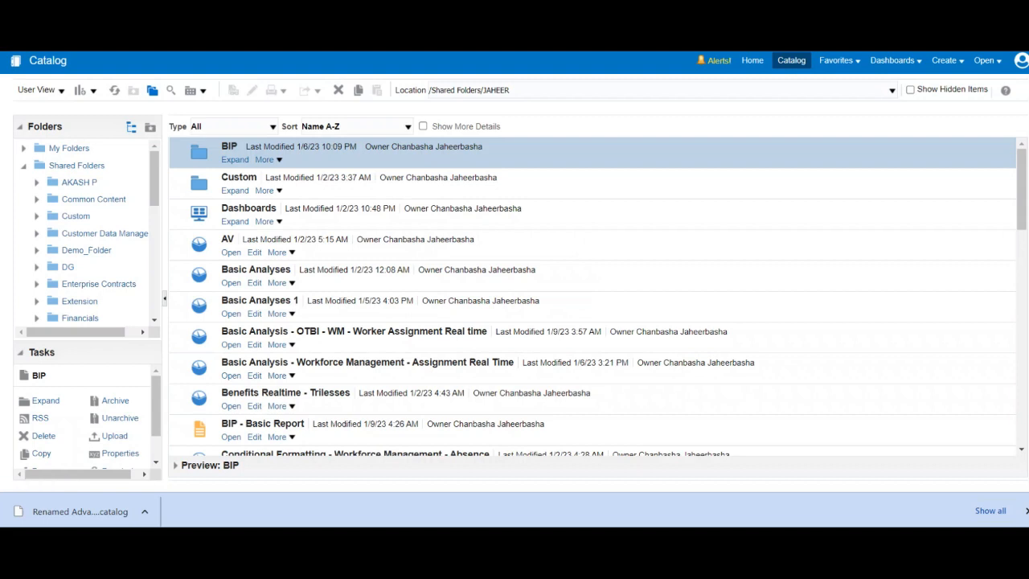
pyautogui.click(1027, 511)
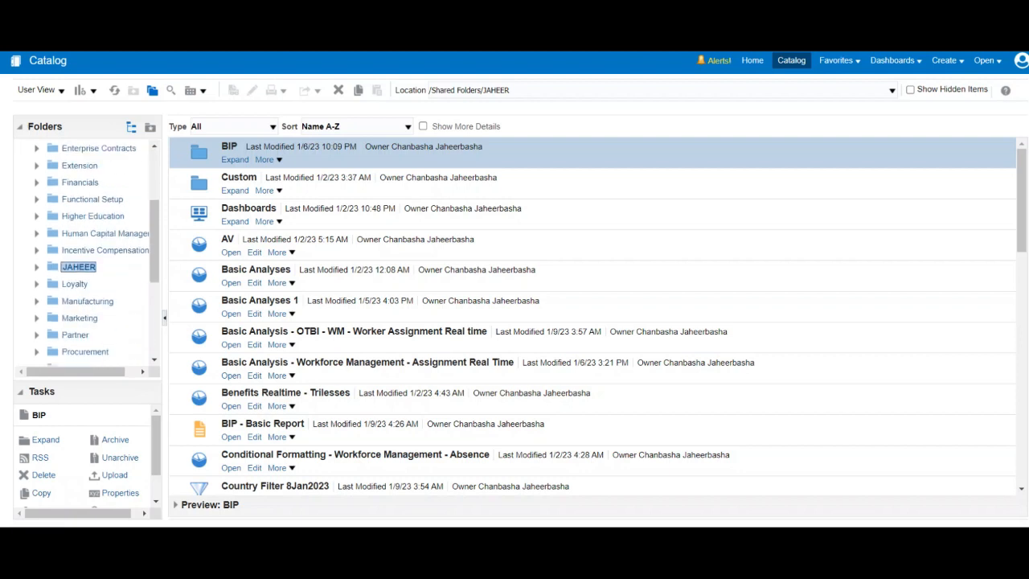
# Open the BIP subfolder and copy the Renamed Advanced views analysis
pyautogui.click(36, 267)
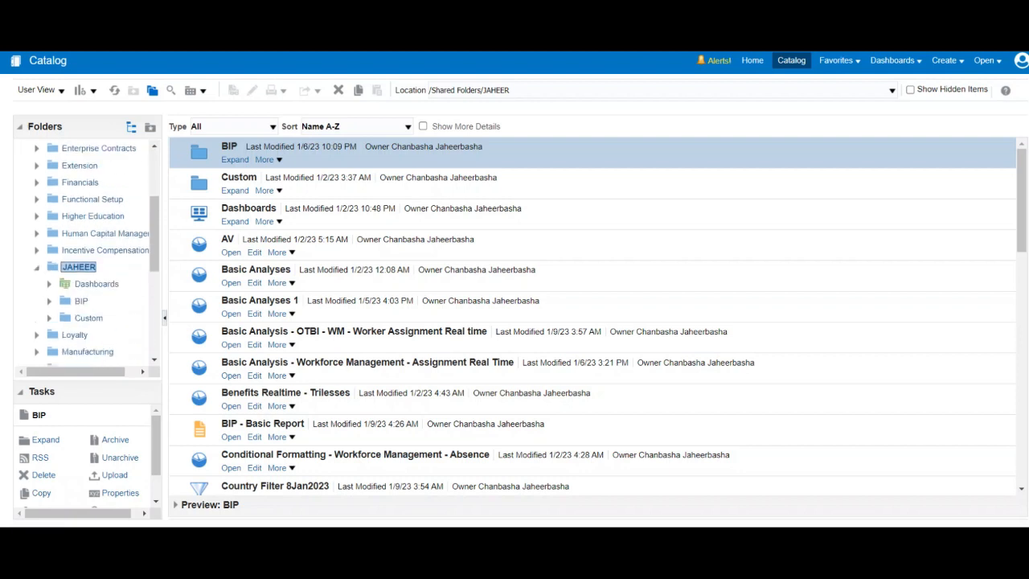
pyautogui.click(81, 301)
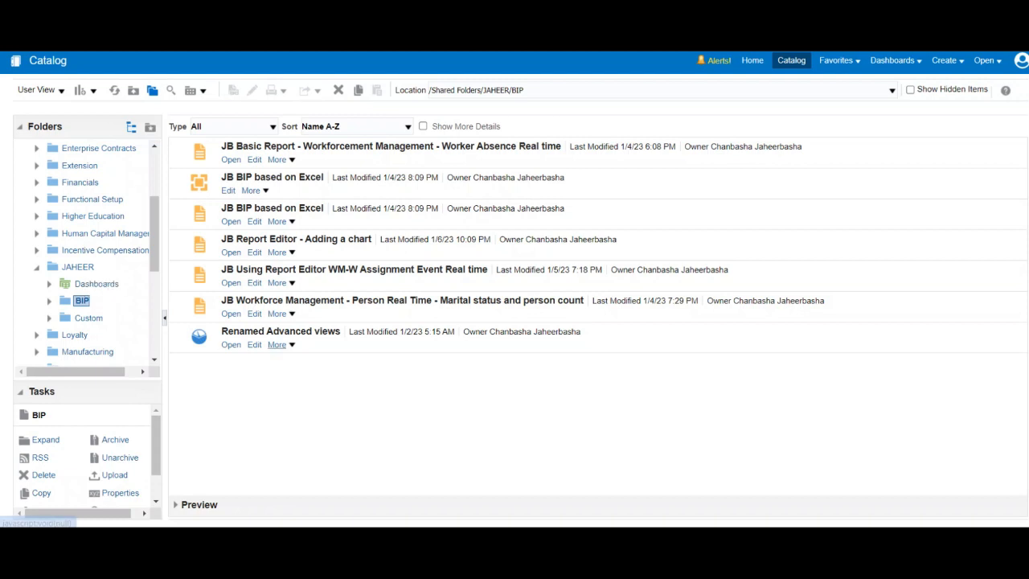
pyautogui.click(277, 344)
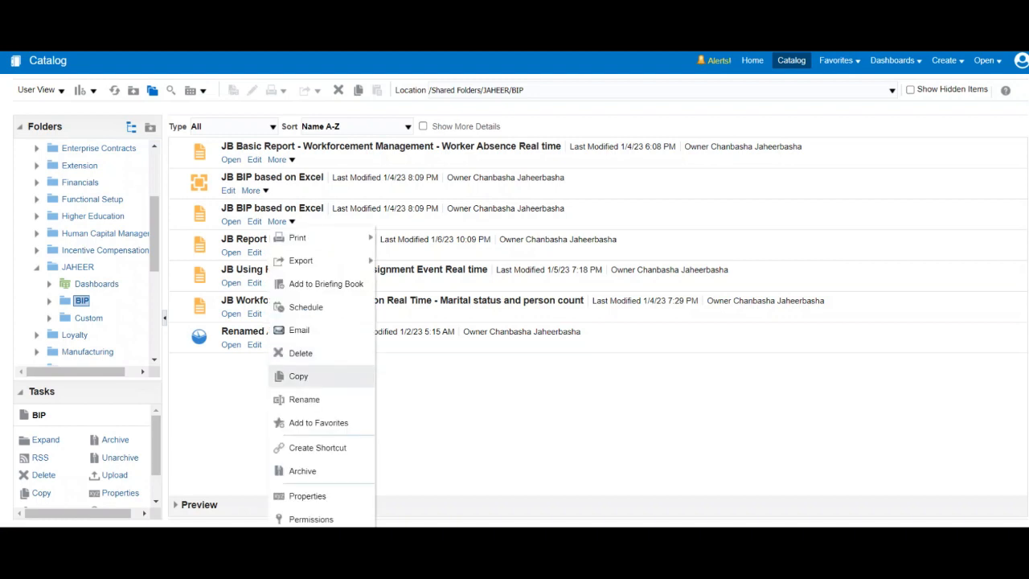
pyautogui.click(298, 375)
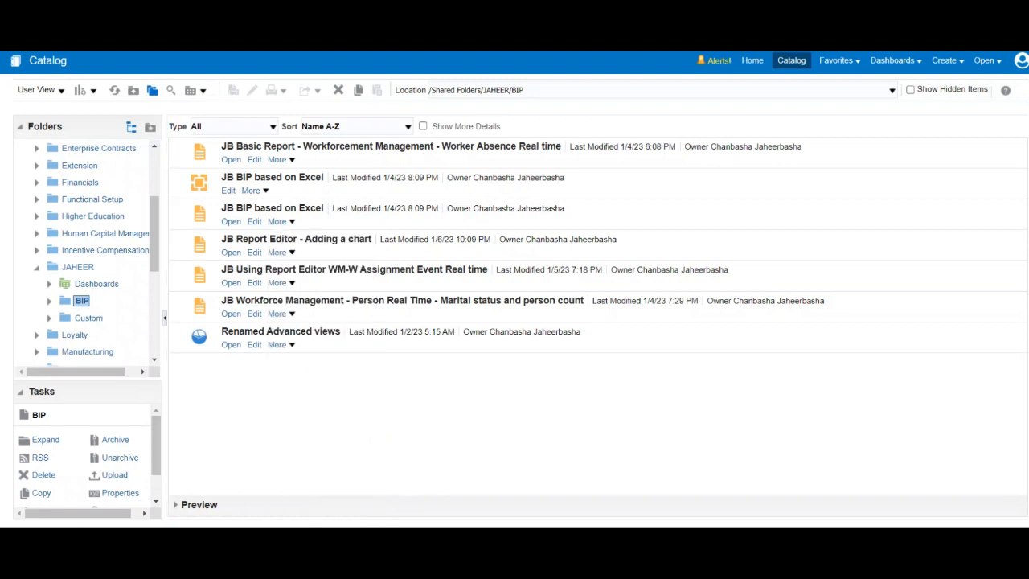
# Try to paste the copied Renamed Advanced views analysis into BIP's parent folder, overwriting the existing item
pyautogui.click(78, 267)
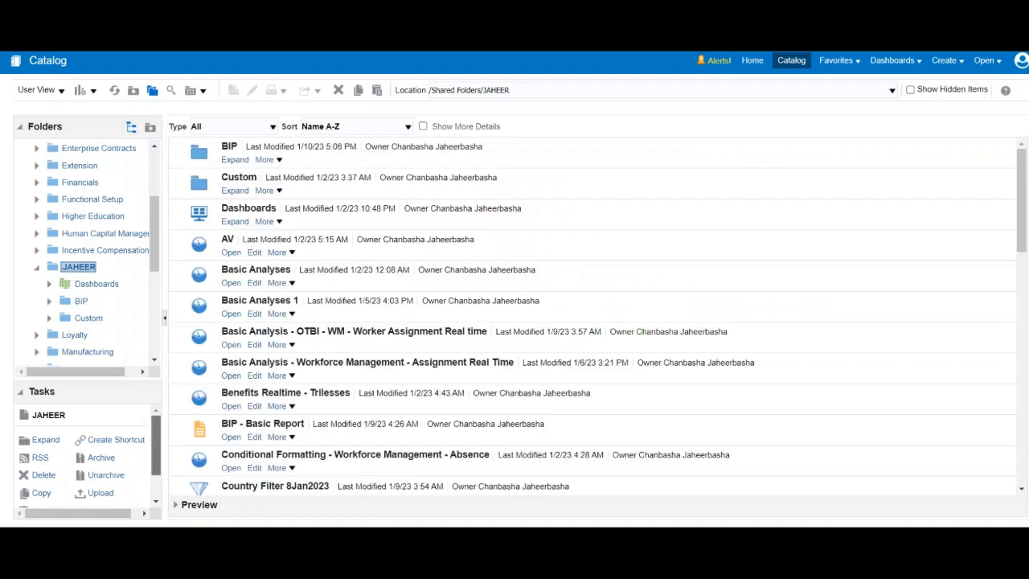
pyautogui.scroll(-1, 80, 458)
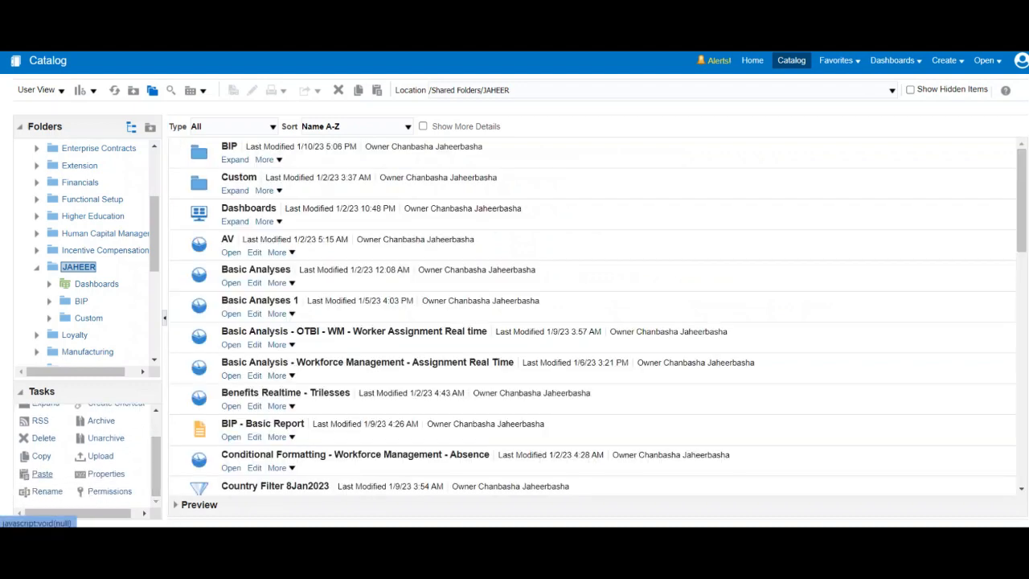
pyautogui.click(42, 473)
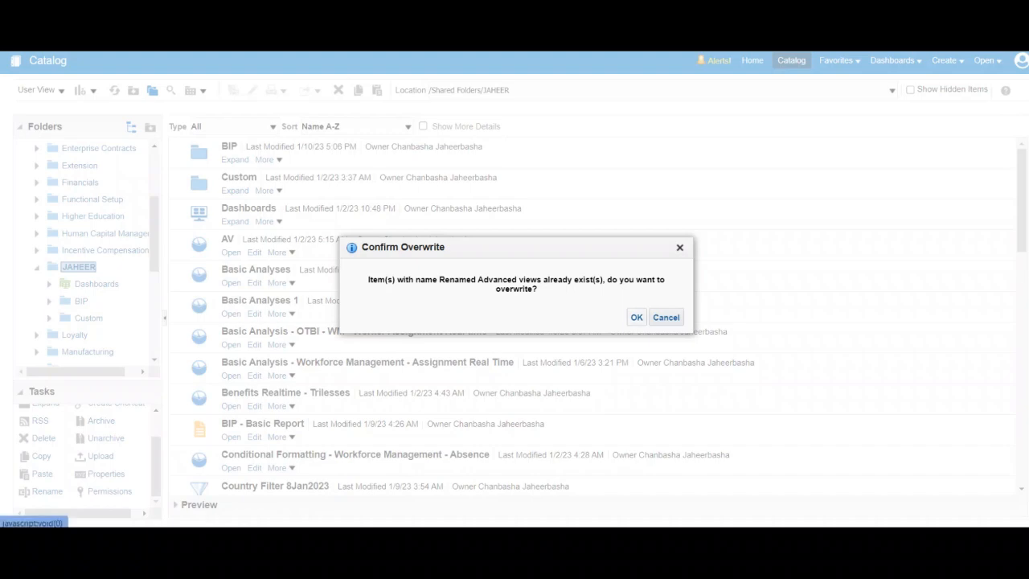
pyautogui.click(636, 318)
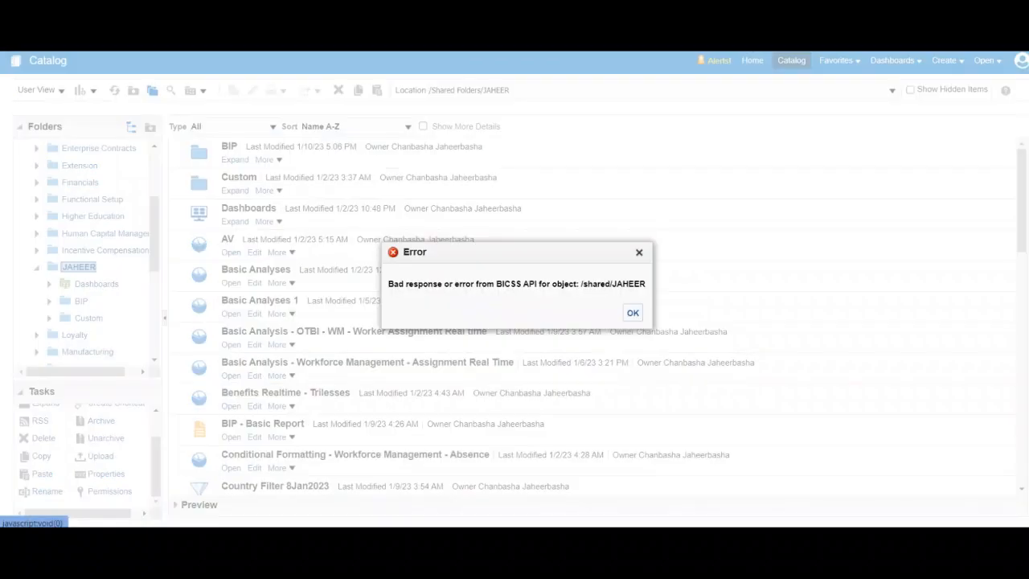
pyautogui.click(633, 313)
# Look through the items in BIP's parent folder and examine the properties of the AV analysis
pyautogui.scroll(-15, 593, 316)
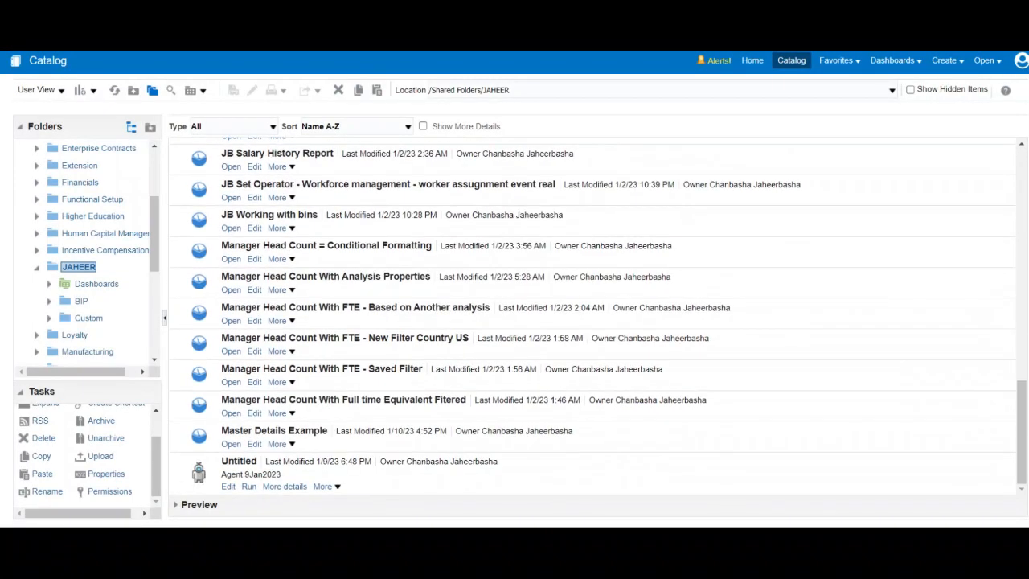
pyautogui.scroll(15, 593, 316)
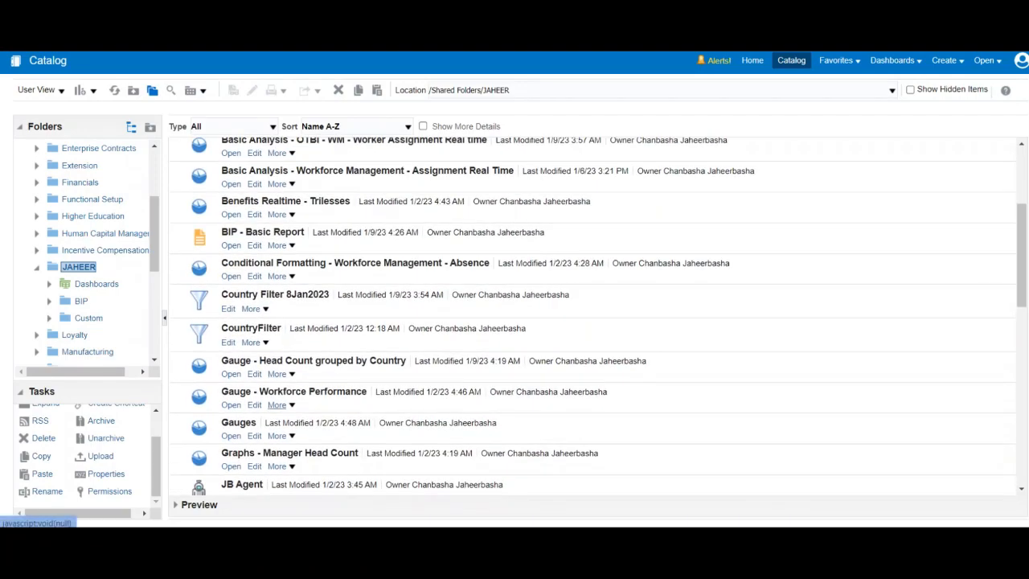
pyautogui.scroll(-2, 592, 316)
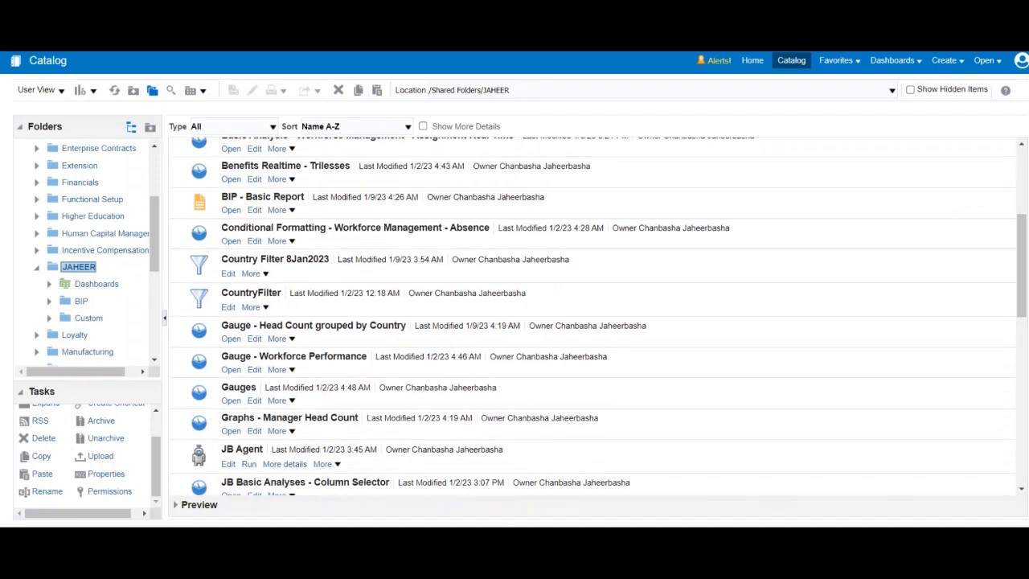
pyautogui.scroll(5, 592, 316)
pyautogui.scroll(1, 599, 318)
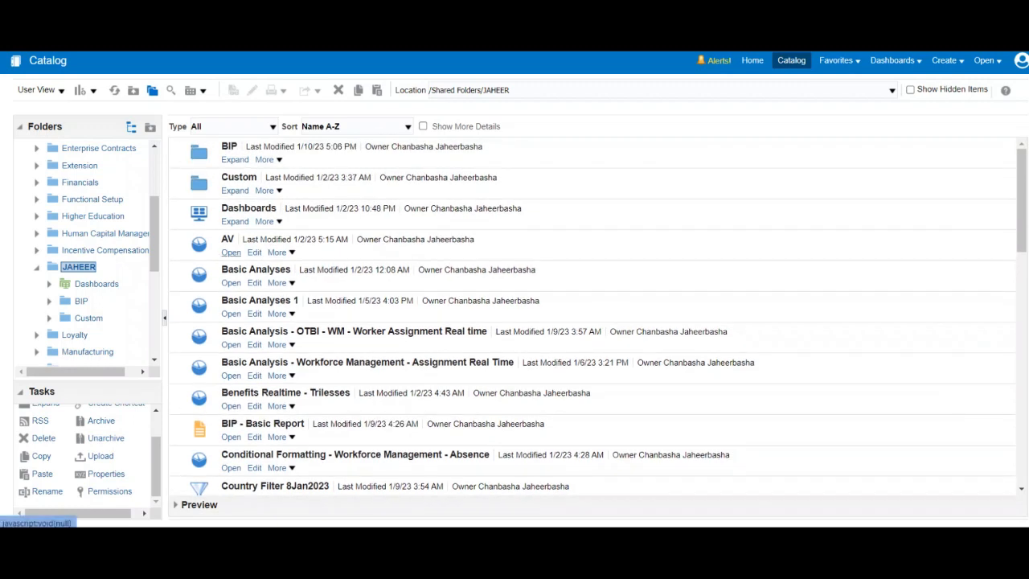
pyautogui.click(276, 252)
pyautogui.moveTo(301, 261)
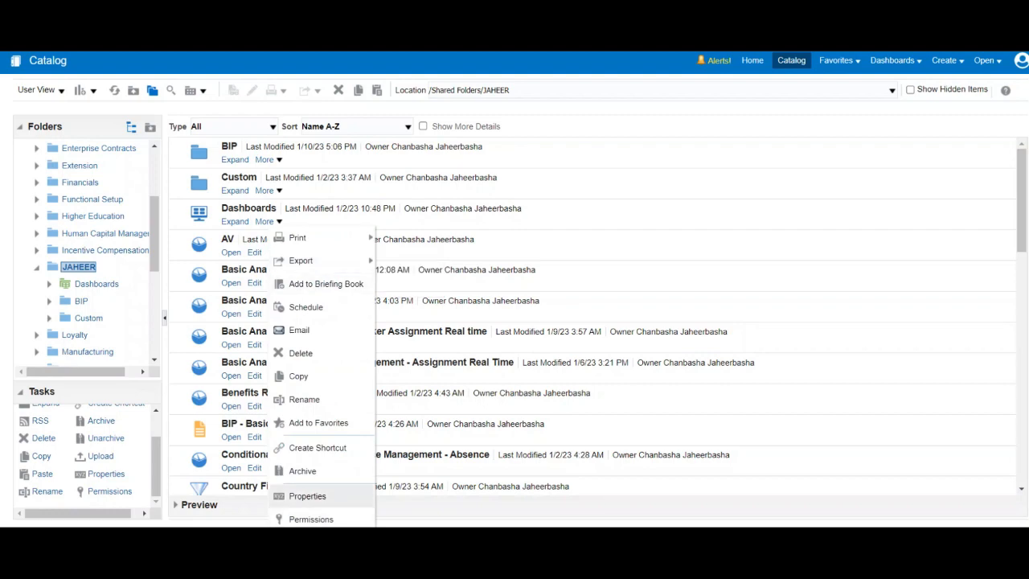
pyautogui.click(307, 496)
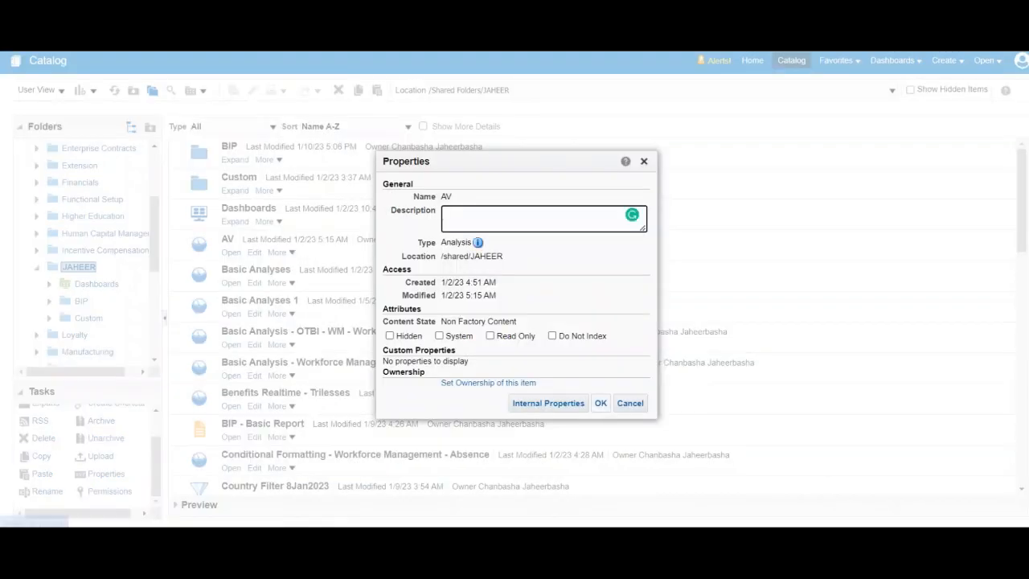
pyautogui.click(631, 403)
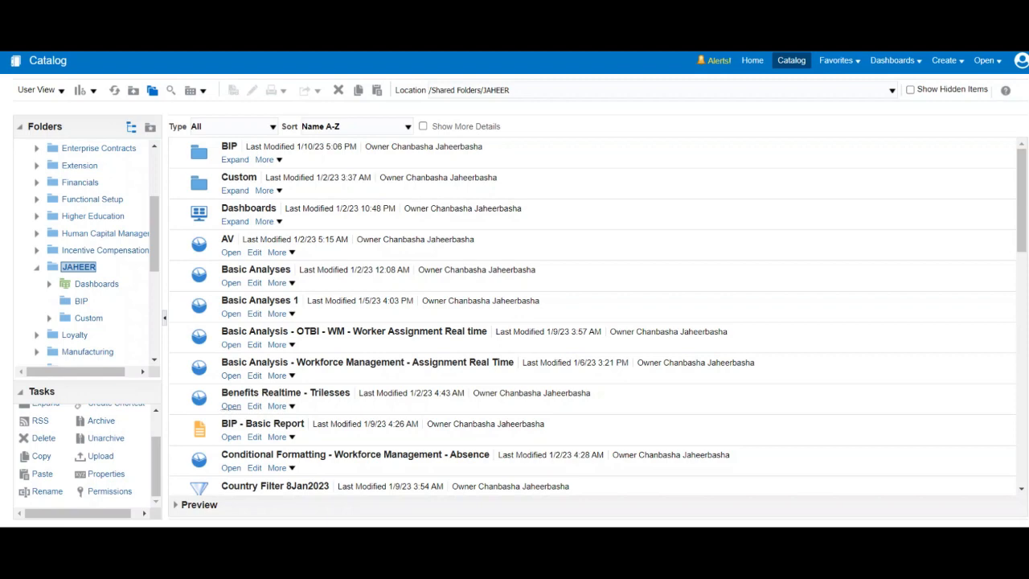
# Try to move Renamed Advanced views from the BIP folder into its parent folder, overwriting the existing item
pyautogui.scroll(-5, 595, 317)
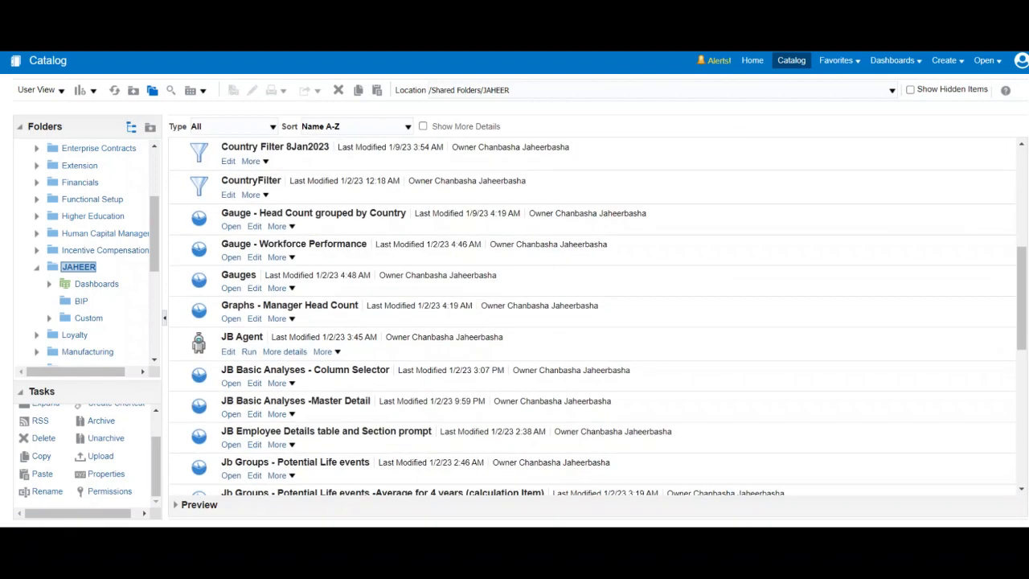
pyautogui.click(82, 301)
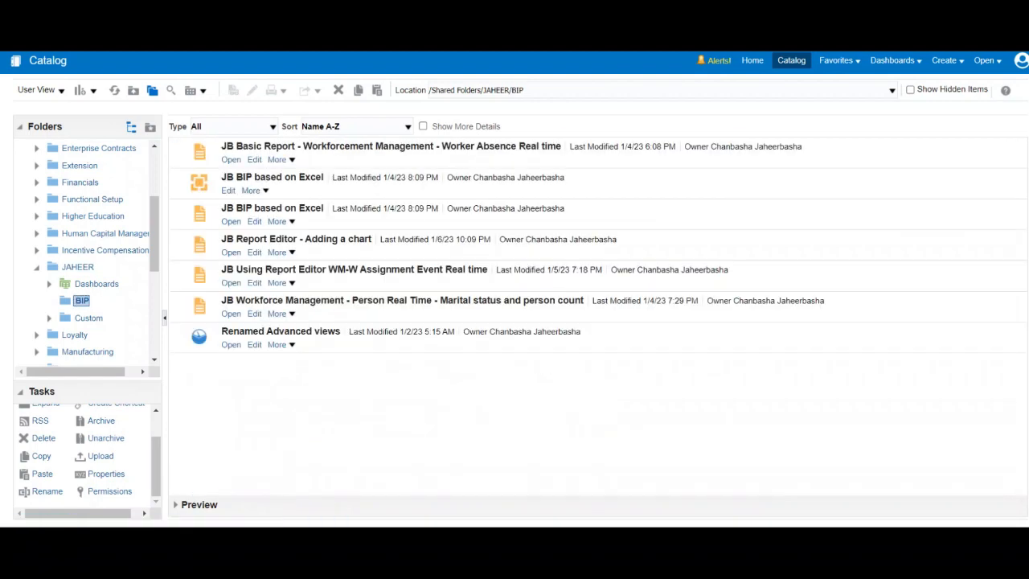
pyautogui.moveTo(309, 332); pyautogui.dragTo(16, 259)
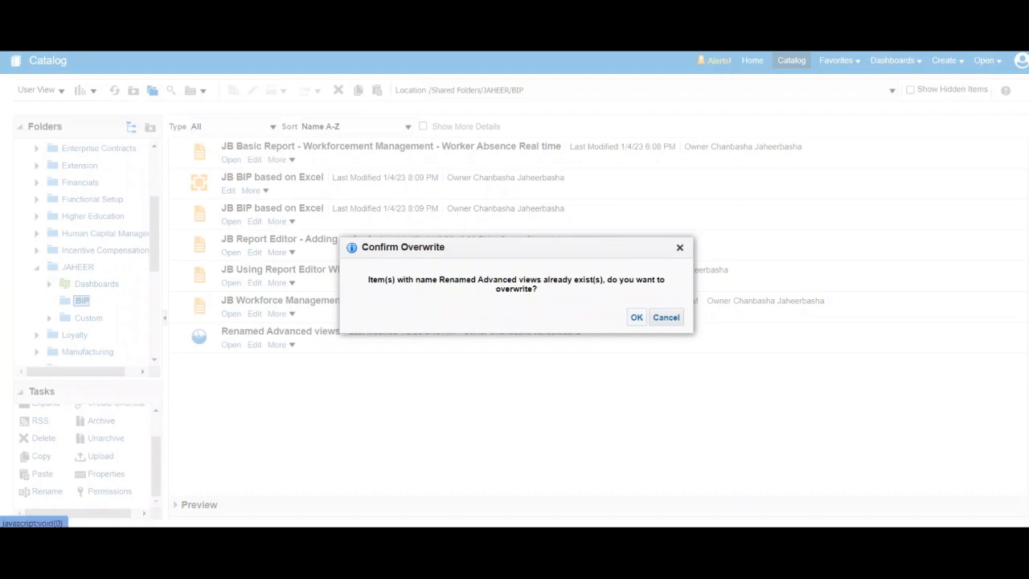
pyautogui.click(636, 317)
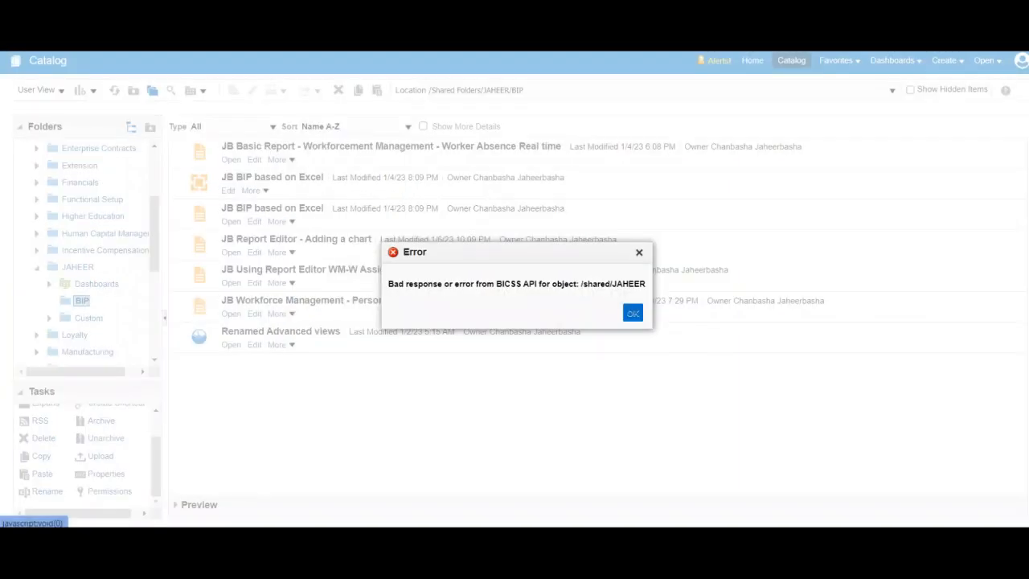
pyautogui.click(633, 312)
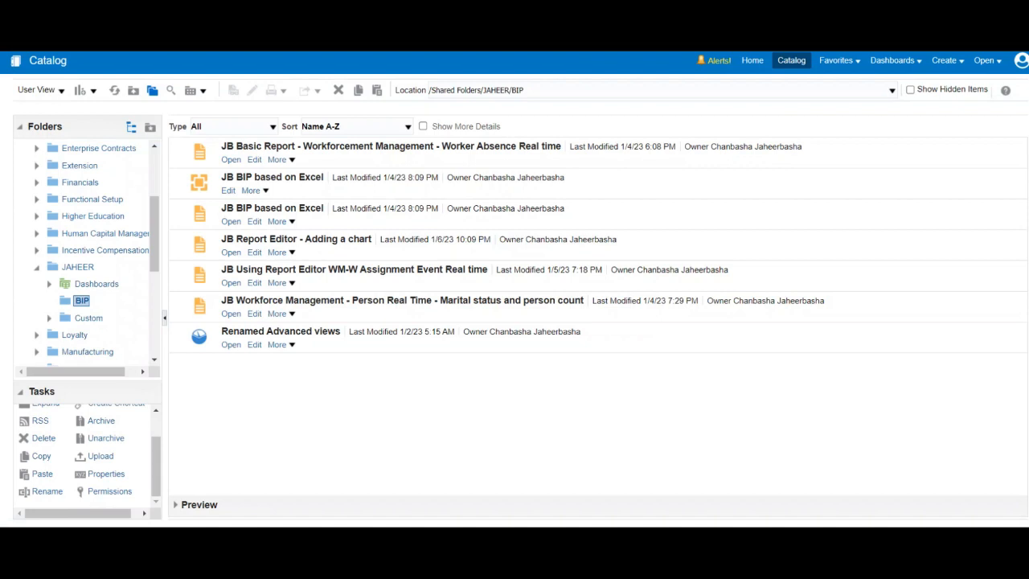
# Delete the AV analysis from BIP's parent folder
pyautogui.click(78, 267)
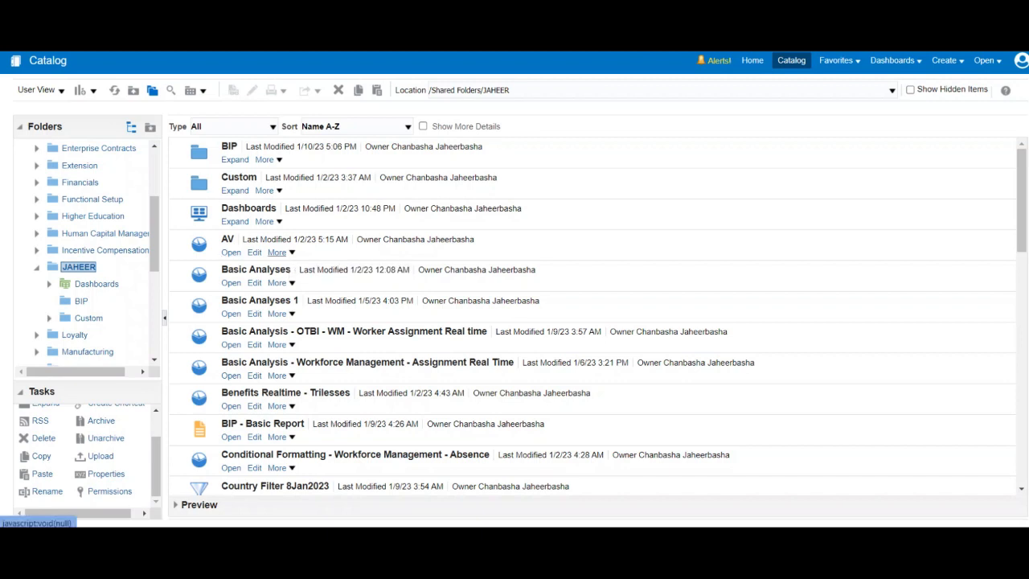
pyautogui.click(277, 252)
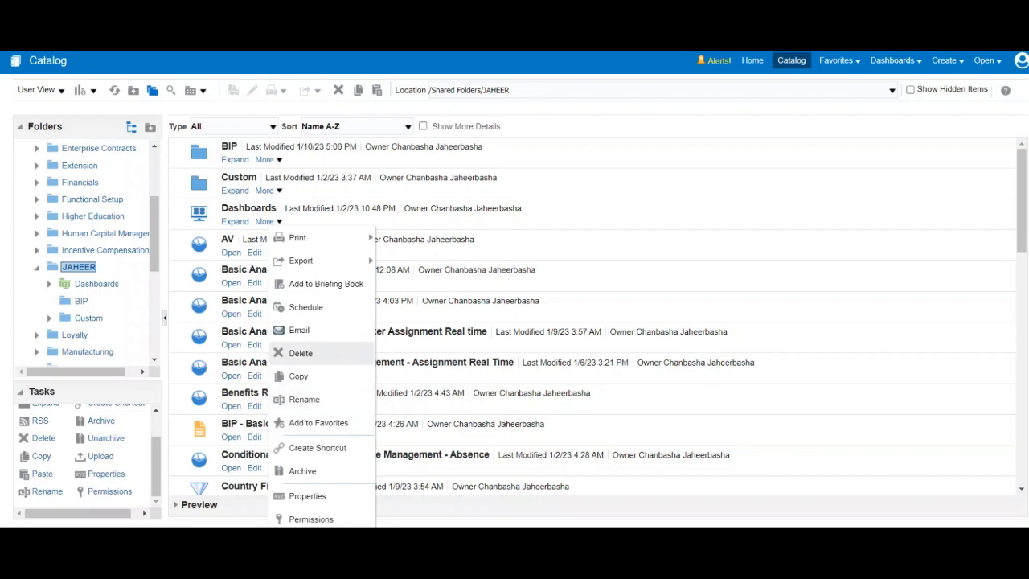
pyautogui.click(301, 353)
pyautogui.click(542, 313)
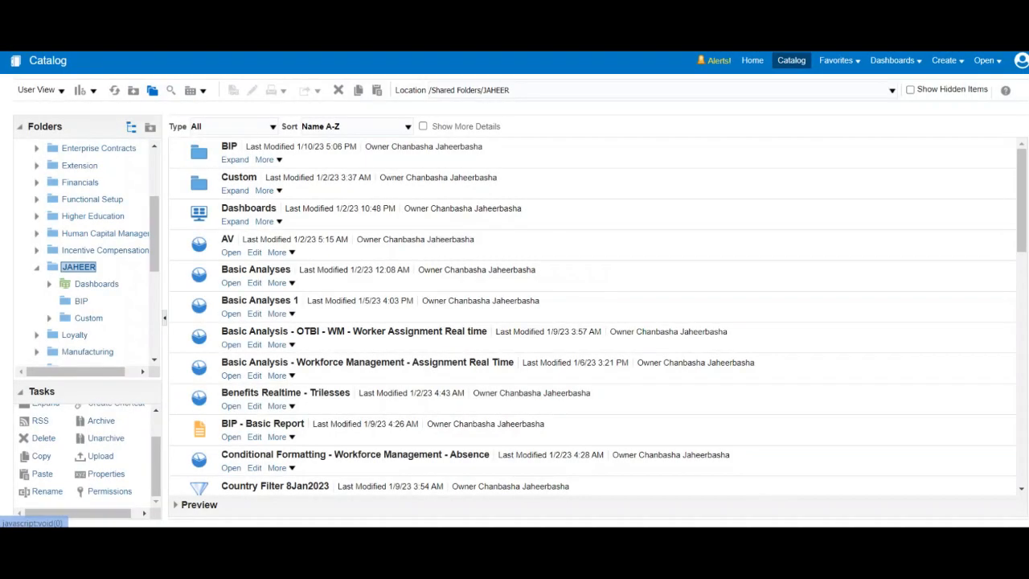
# Retry moving Renamed Advanced views out of the BIP folder into its parent folder with overwriting accepted
pyautogui.scroll(-15, 596, 322)
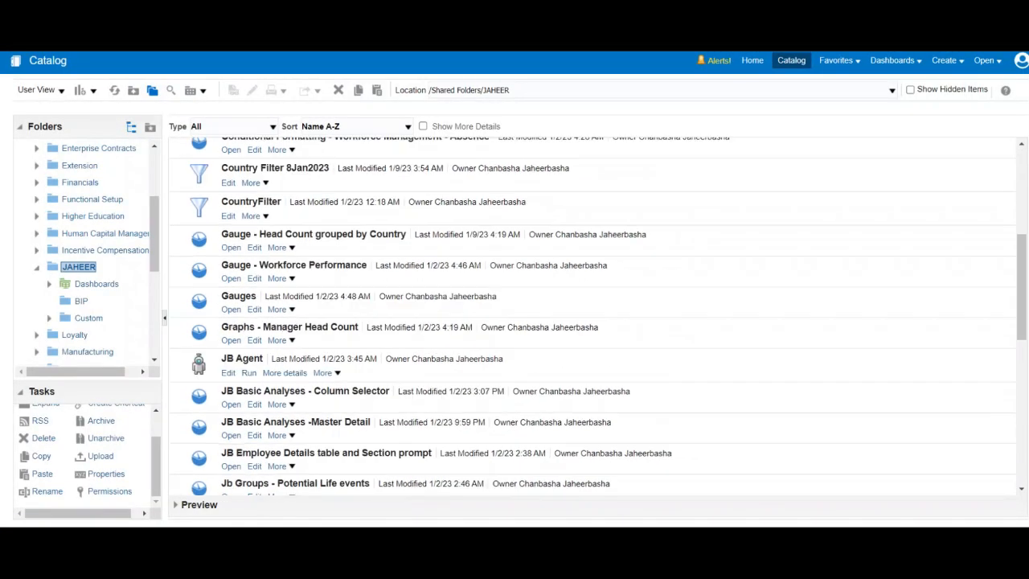
pyautogui.scroll(8, 595, 322)
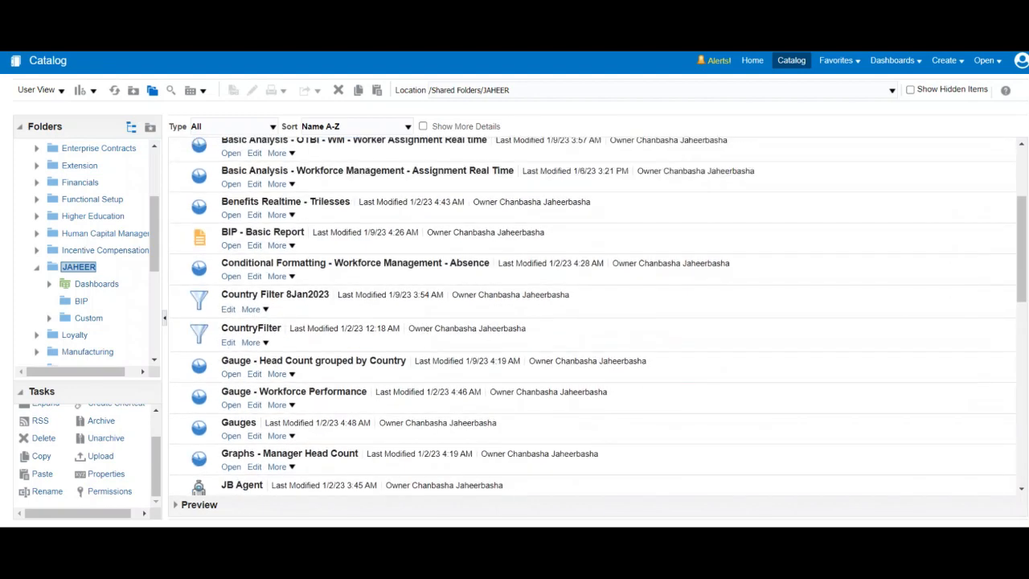
pyautogui.click(82, 301)
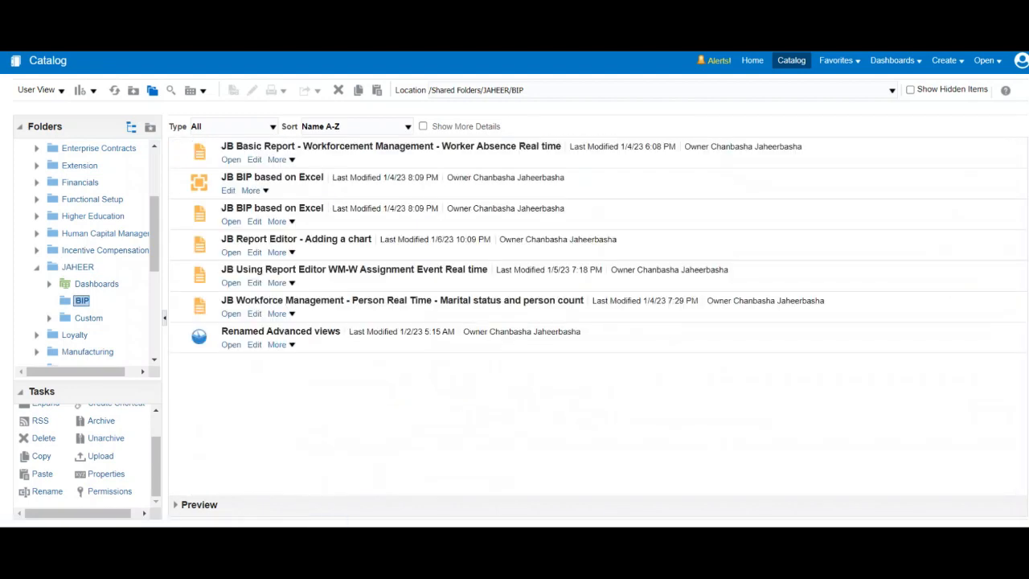
pyautogui.moveTo(367, 345); pyautogui.dragTo(77, 266)
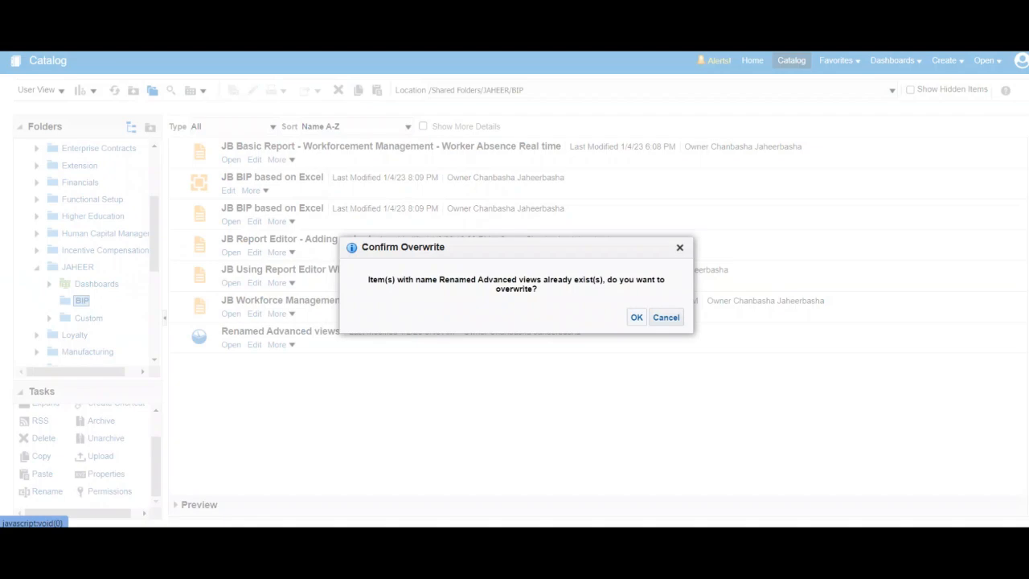
pyautogui.click(637, 317)
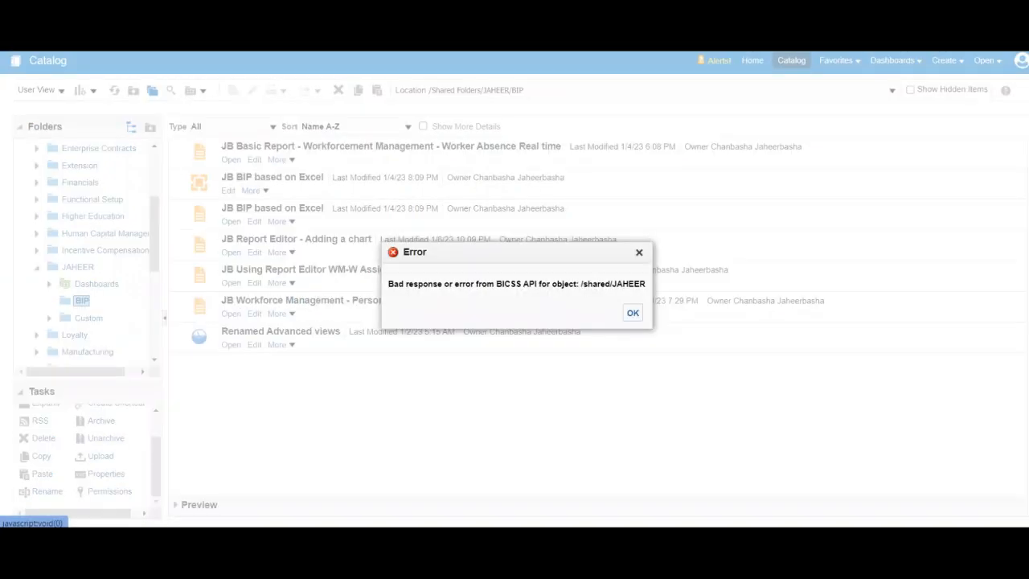
pyautogui.click(633, 313)
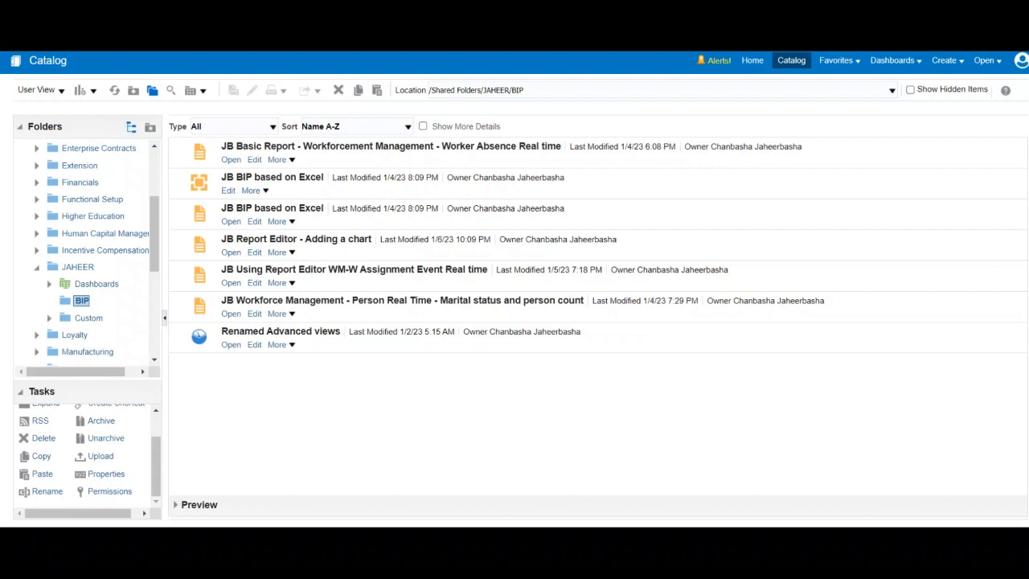
# Copy Renamed Advanced views from the BIP folder and paste it into the DG shared folder
pyautogui.click(277, 344)
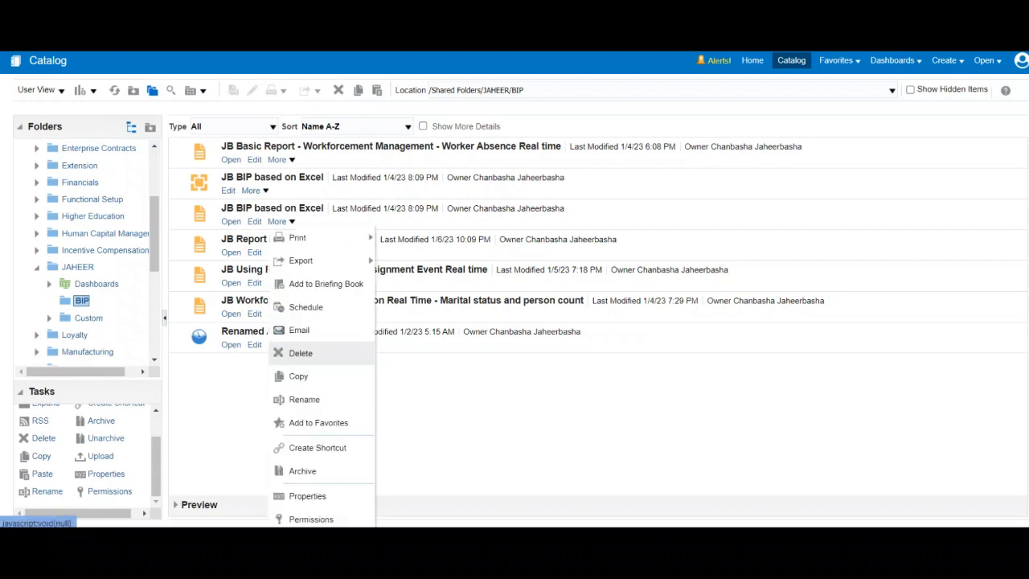
pyautogui.click(297, 374)
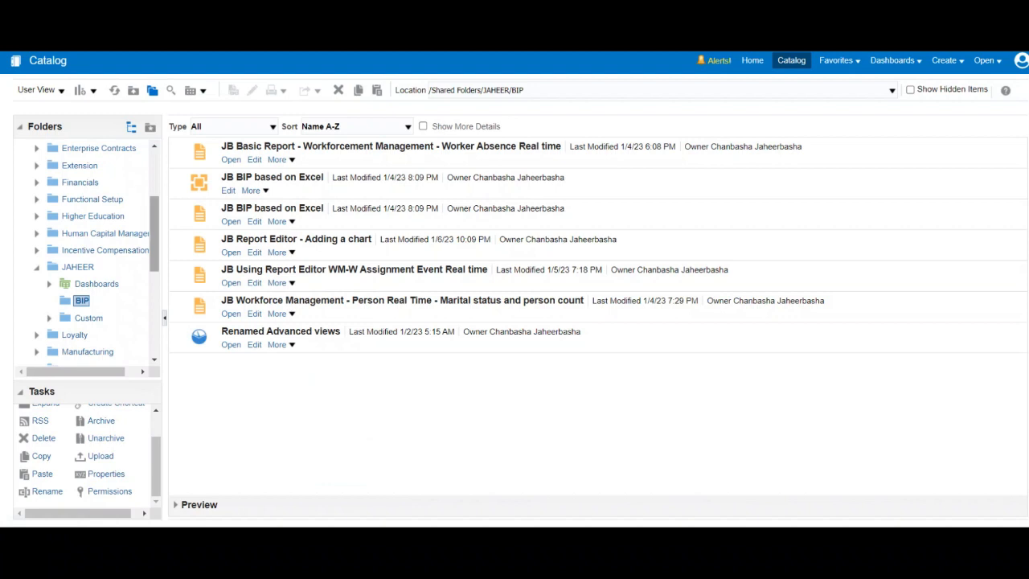
pyautogui.moveTo(154, 234); pyautogui.dragTo(154, 186)
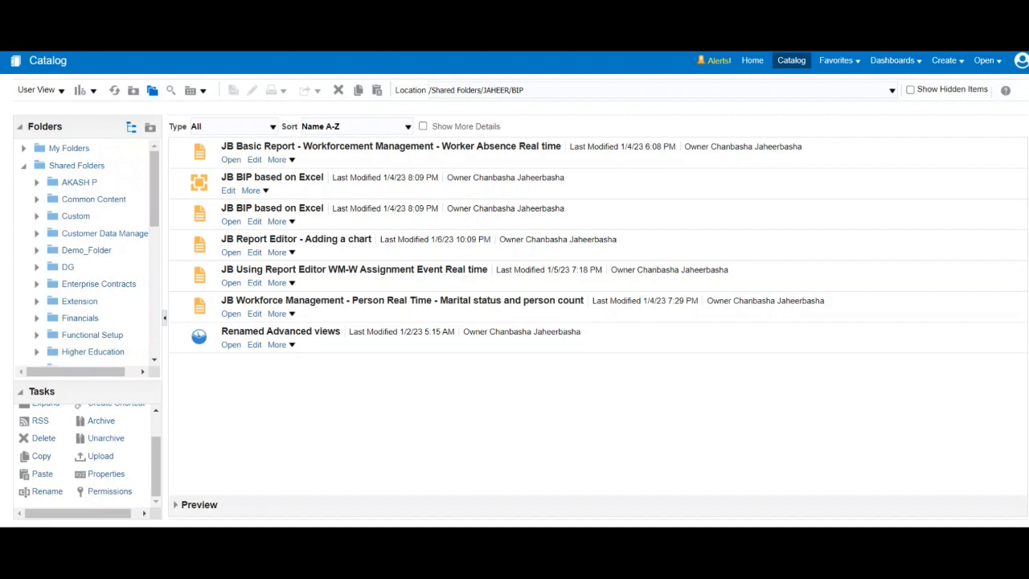
pyautogui.click(68, 267)
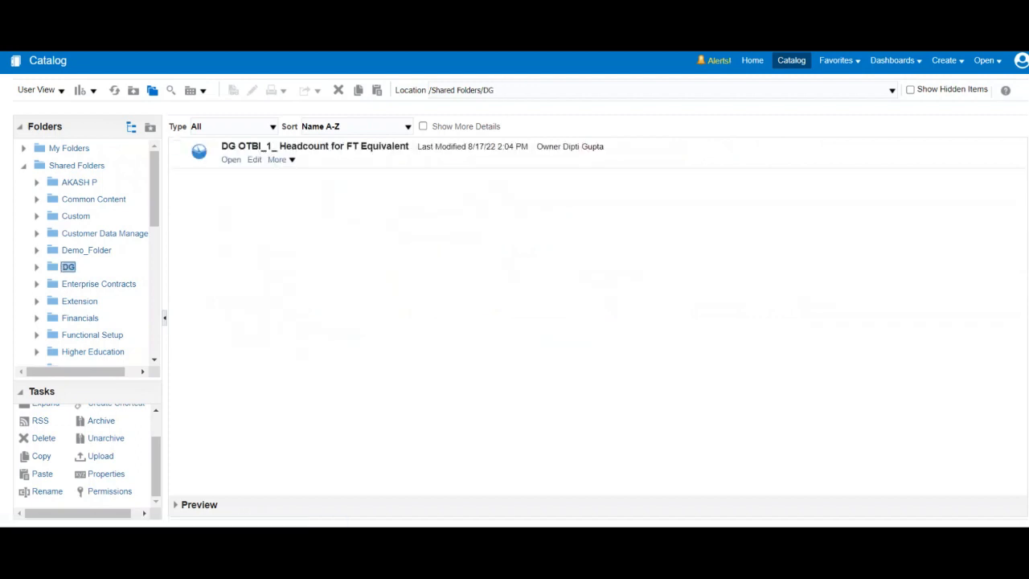
pyautogui.click(42, 474)
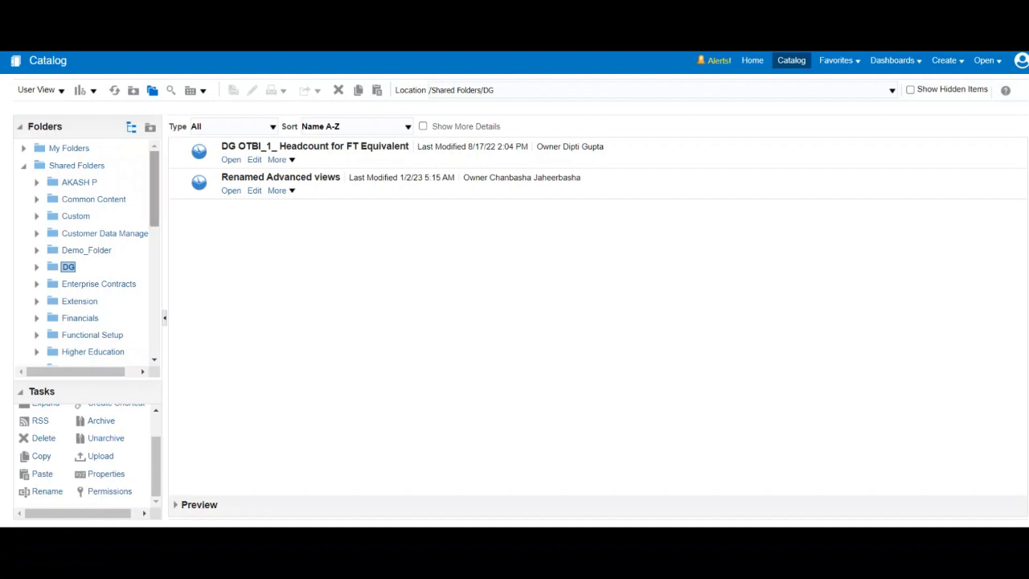
# Select the Basic Analyses analysis in BIP's parent folder, and open the Financials shared folder to view its contents and available tasks
pyautogui.scroll(-4, 88, 255)
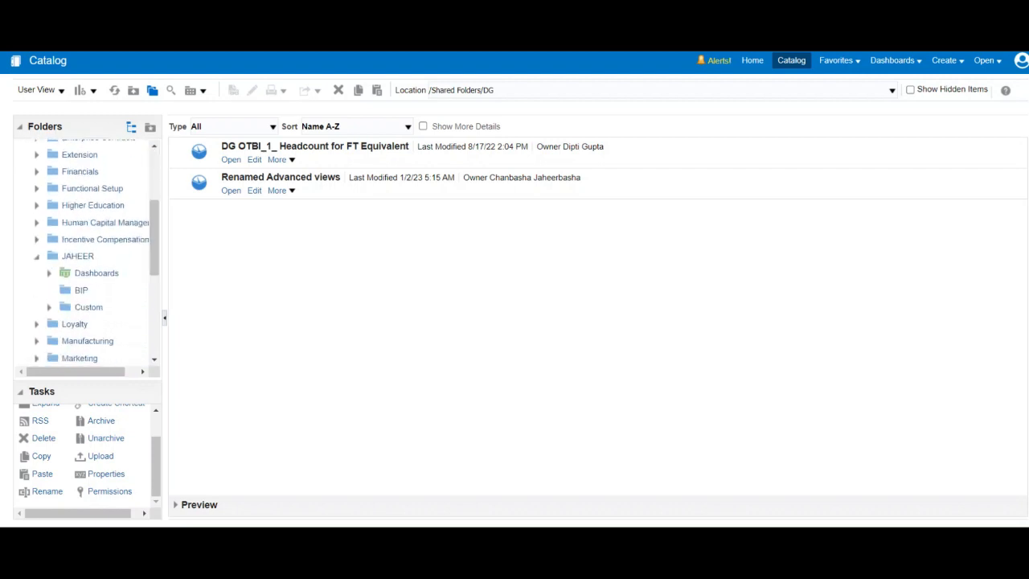
pyautogui.click(78, 256)
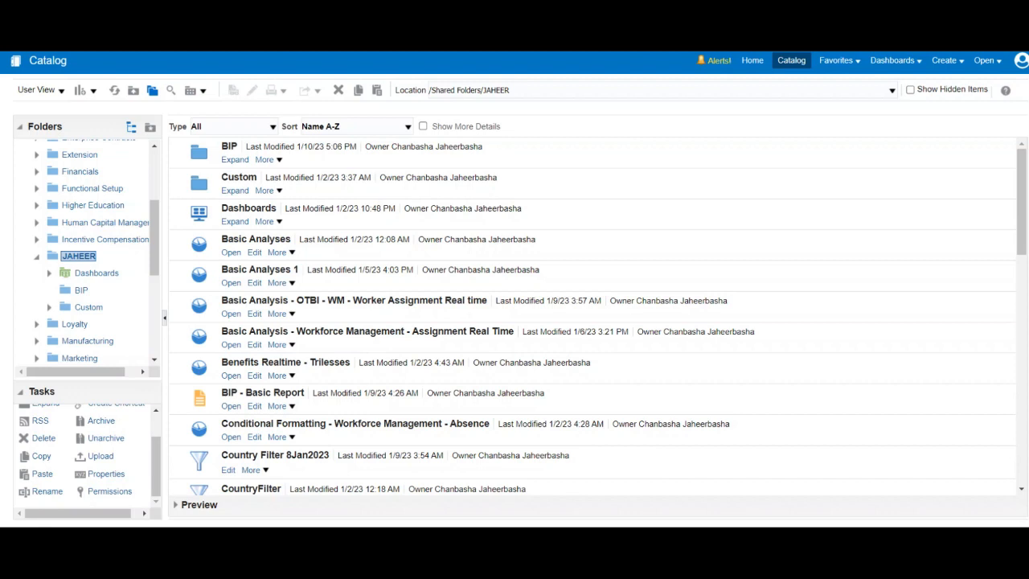
pyautogui.click(255, 243)
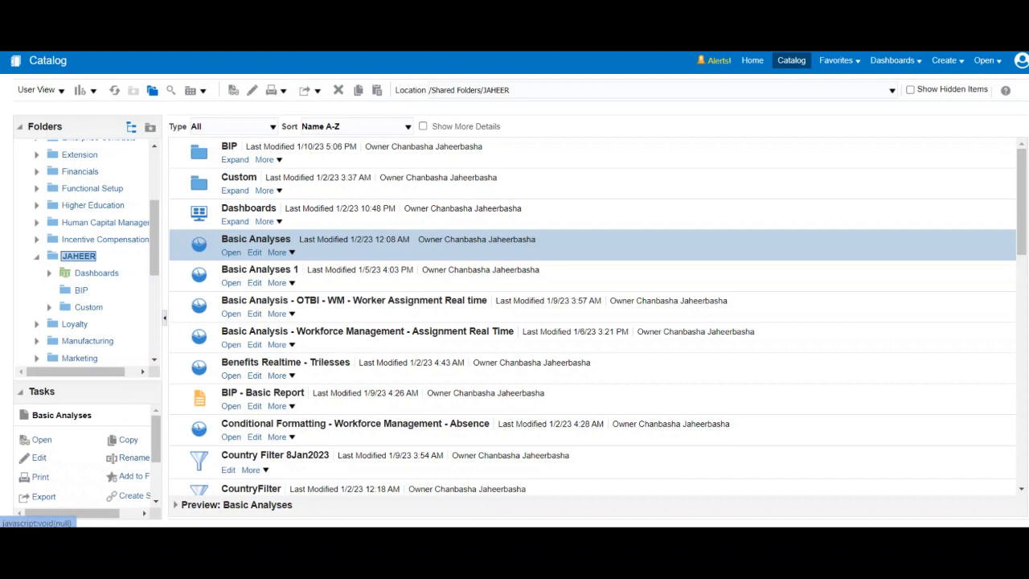
pyautogui.click(81, 171)
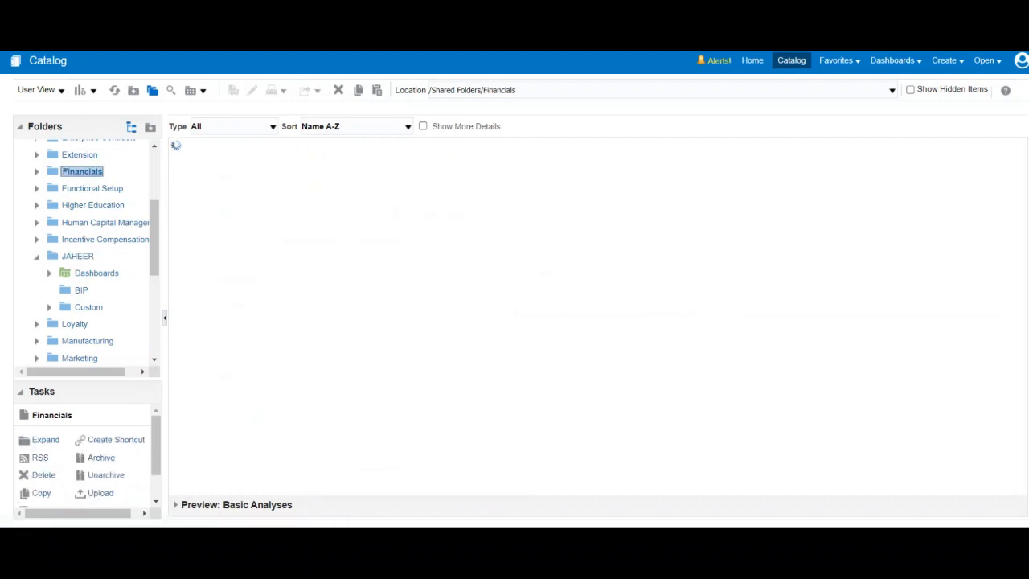
pyautogui.scroll(-2, 88, 459)
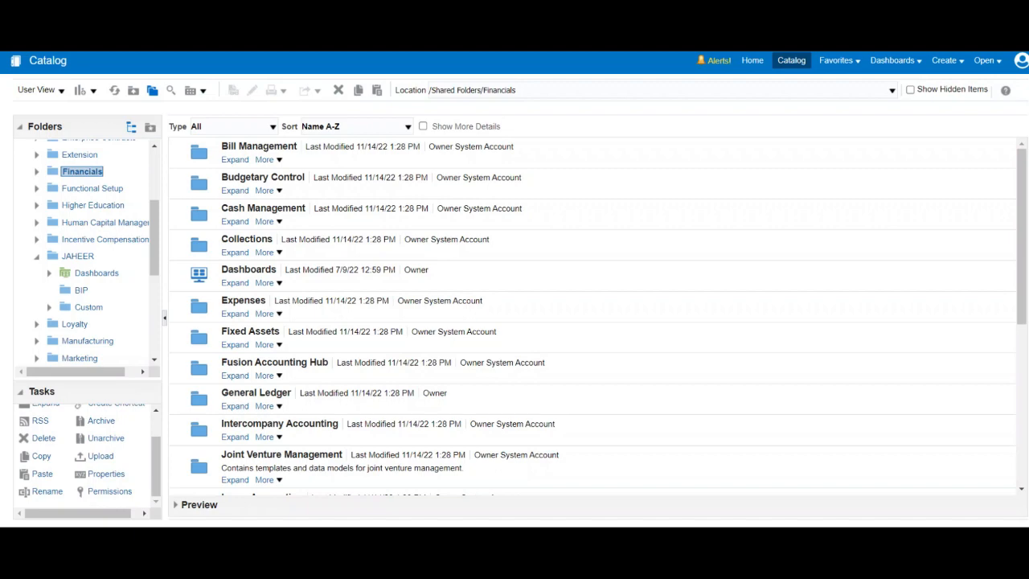
# Return from the Financials folder to BIP's parent folder and delete the Basic Analyses 1 analysis
pyautogui.scroll(-3, 595, 314)
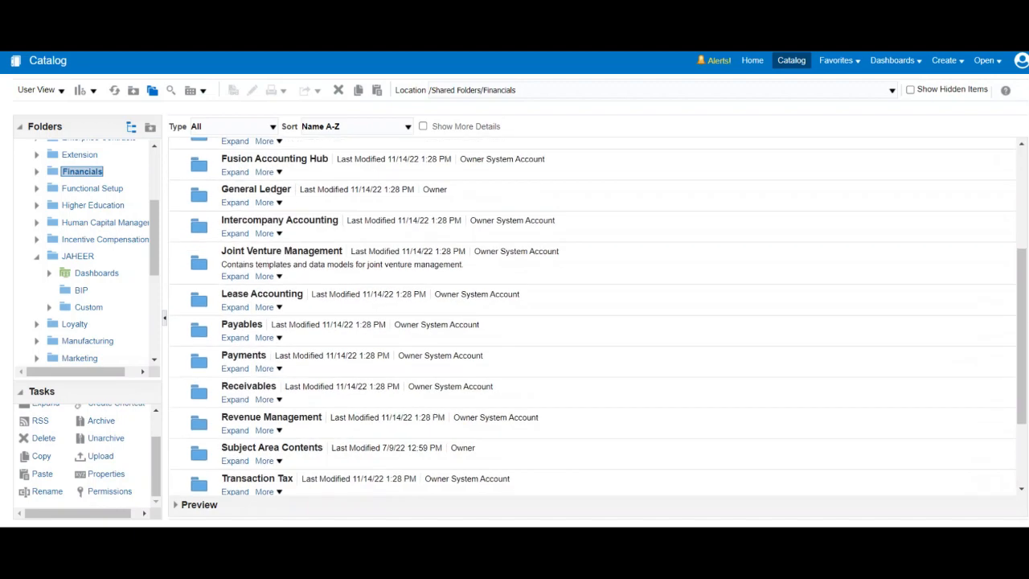
pyautogui.click(78, 257)
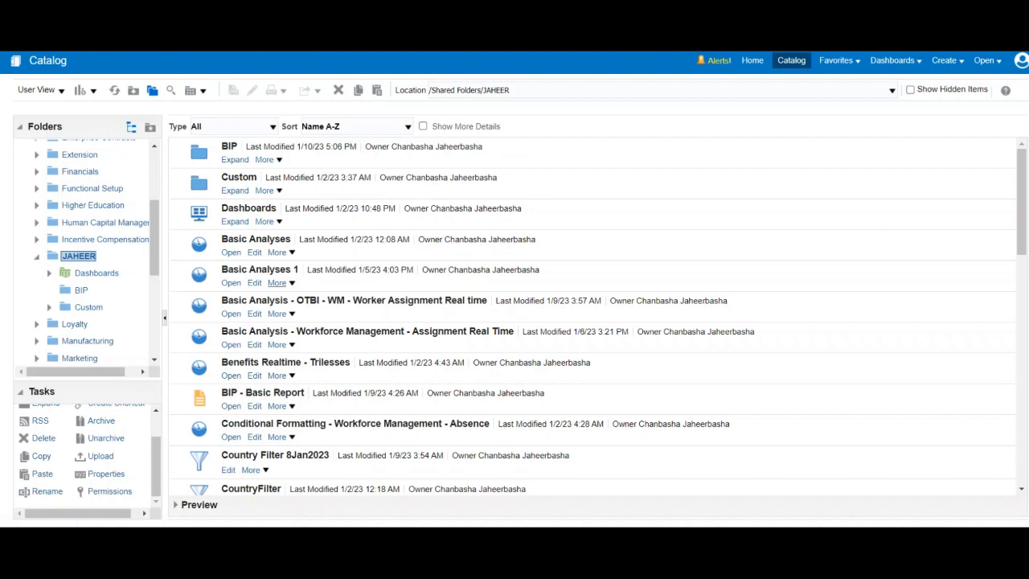
pyautogui.click(277, 283)
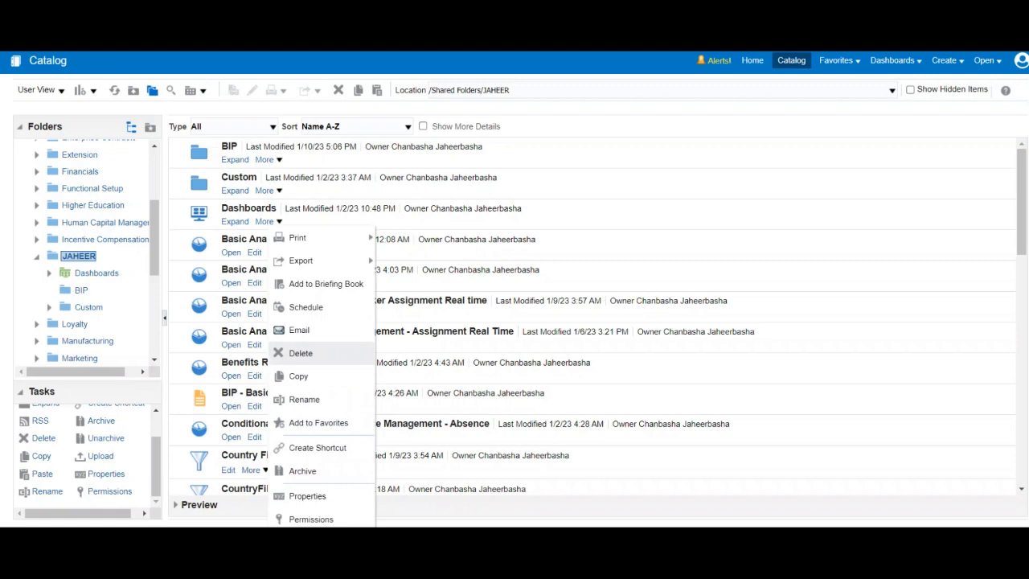
pyautogui.click(300, 353)
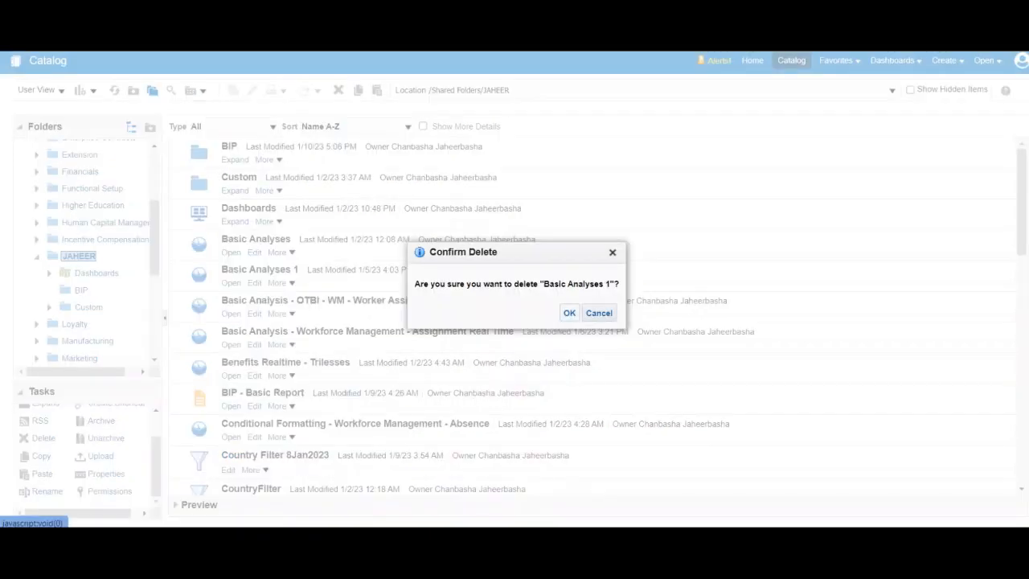
pyautogui.click(569, 313)
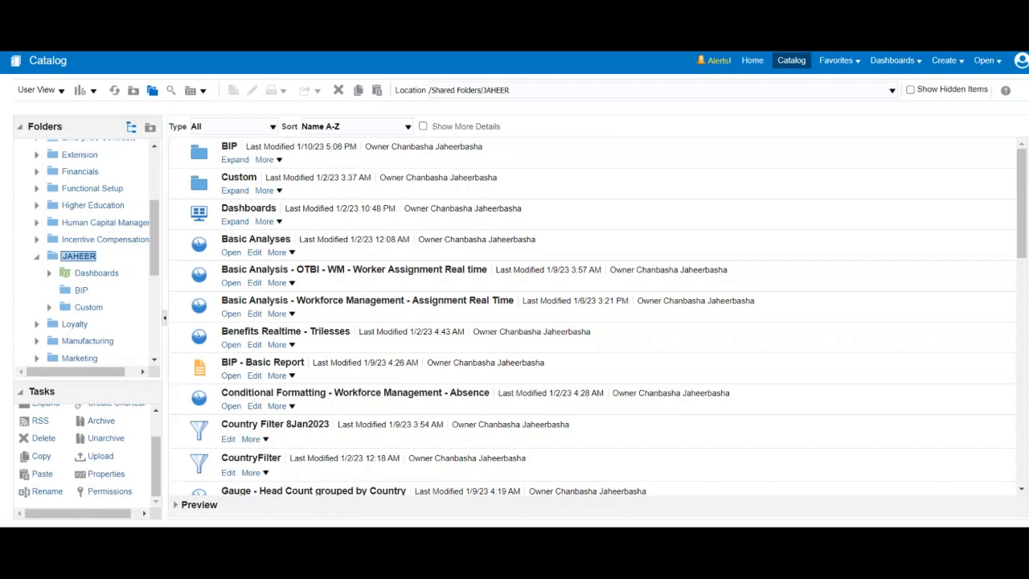
# Select the Basic Analyses analysis in BIP's parent folder and open its permissions
pyautogui.click(256, 240)
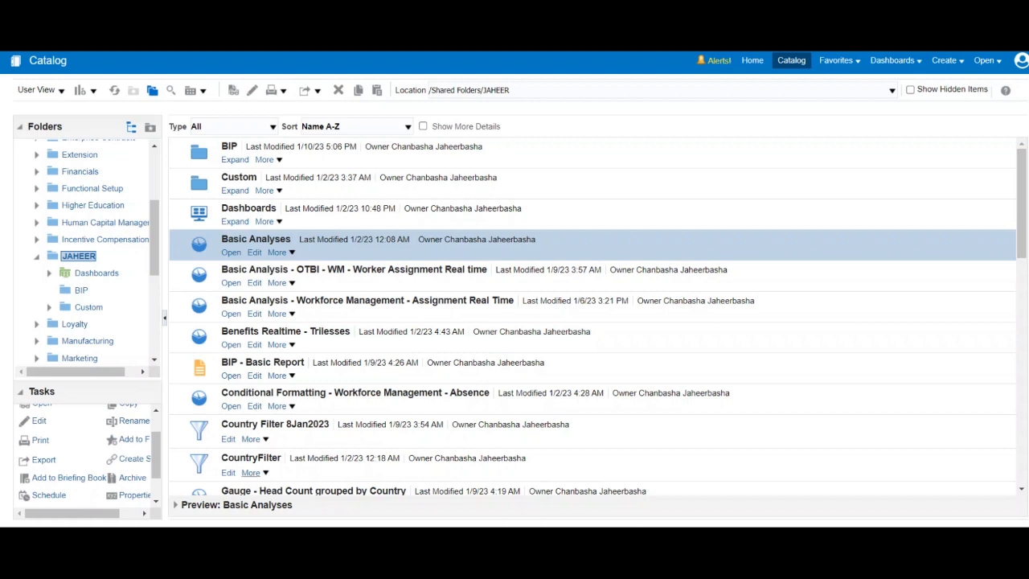
pyautogui.scroll(-2, 84, 454)
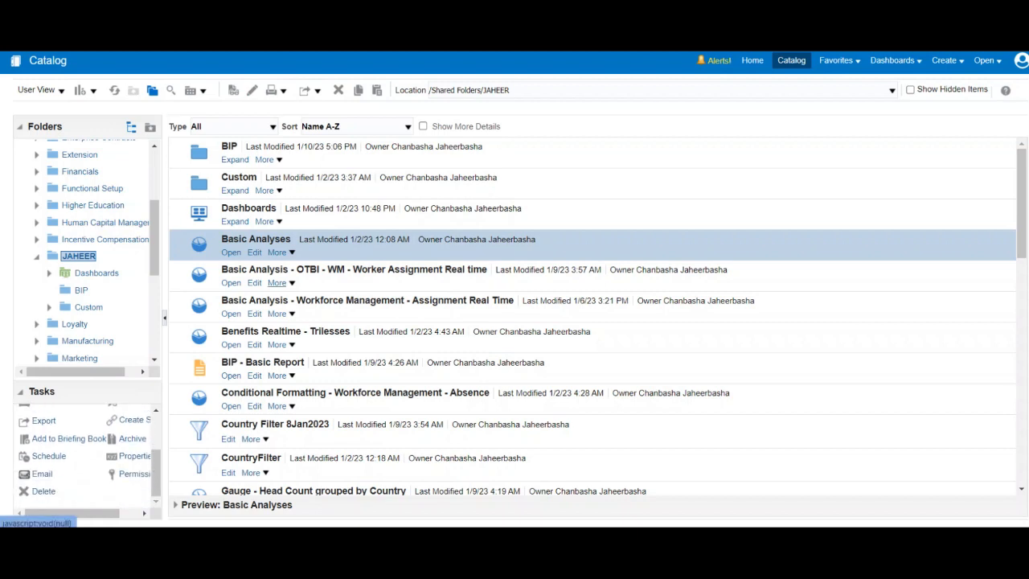
pyautogui.click(277, 253)
pyautogui.moveTo(301, 260)
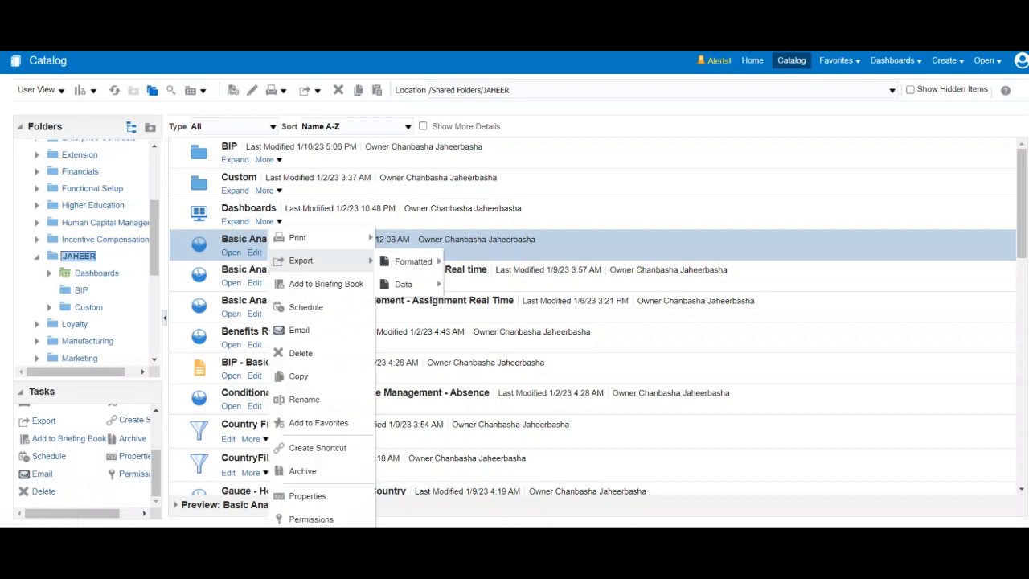
pyautogui.click(311, 519)
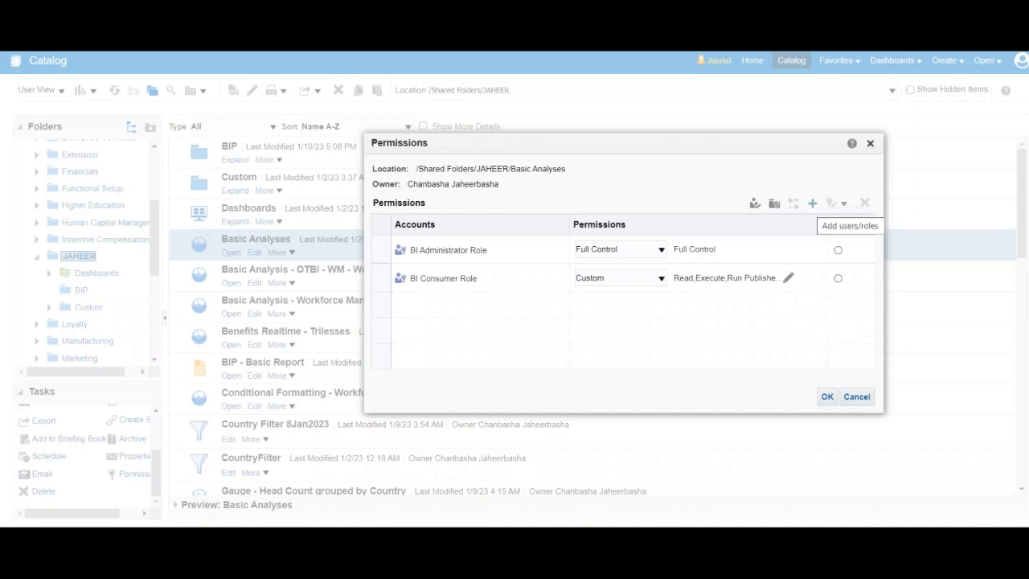
# Start adding members to the Basic Analyses permissions, searching for Payroll in application roles and in Users
pyautogui.click(812, 204)
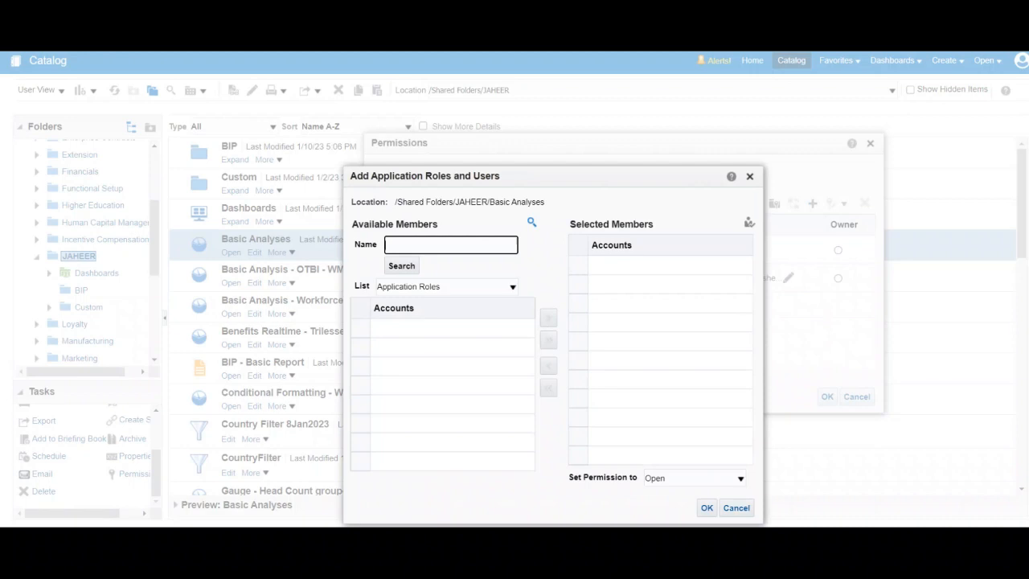
pyautogui.write('F')
pyautogui.write('ayroll')
pyautogui.press('Return')
pyautogui.press('Return')
pyautogui.press('Return')
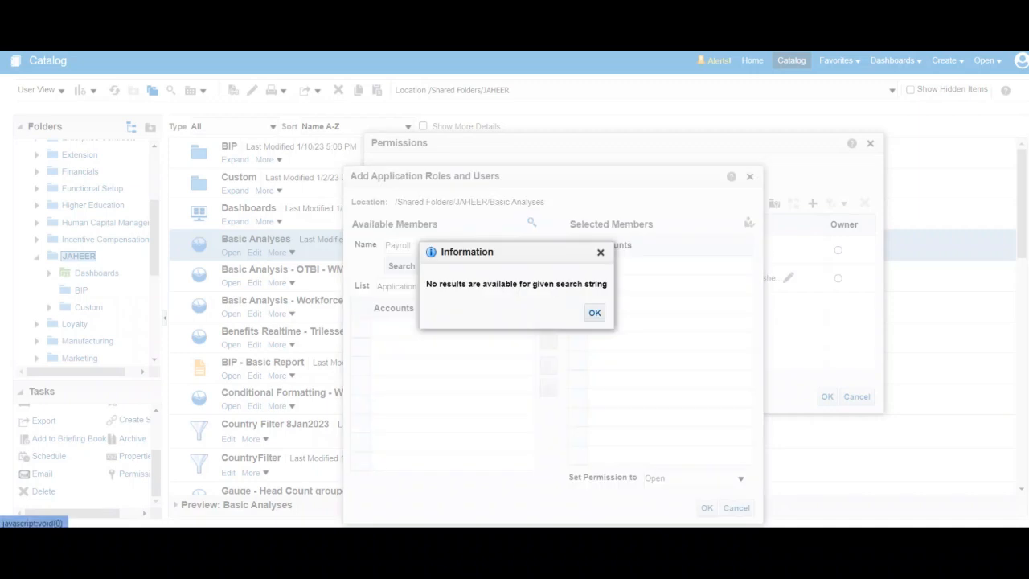
pyautogui.click(596, 313)
pyautogui.click(386, 286)
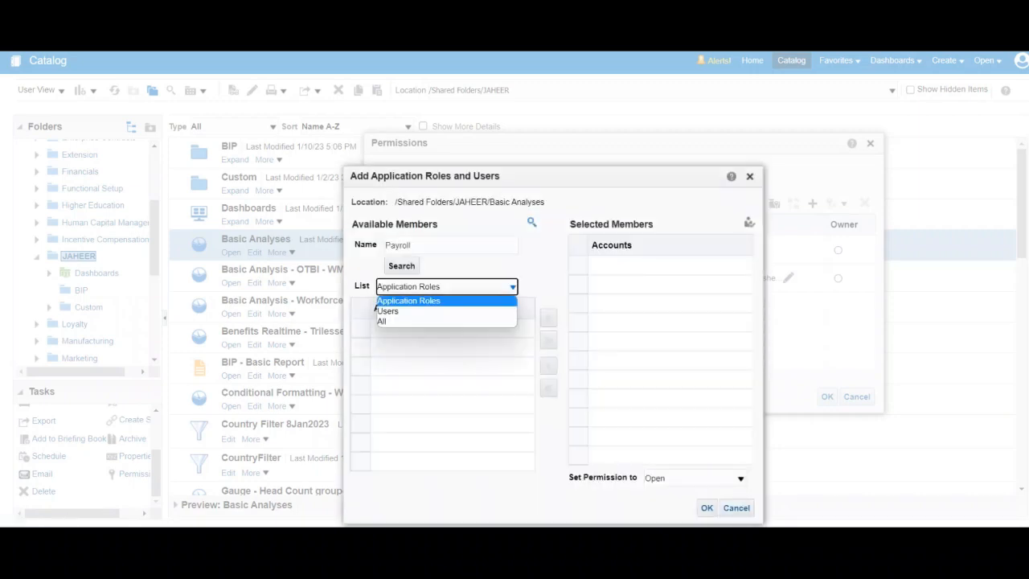
pyautogui.click(389, 311)
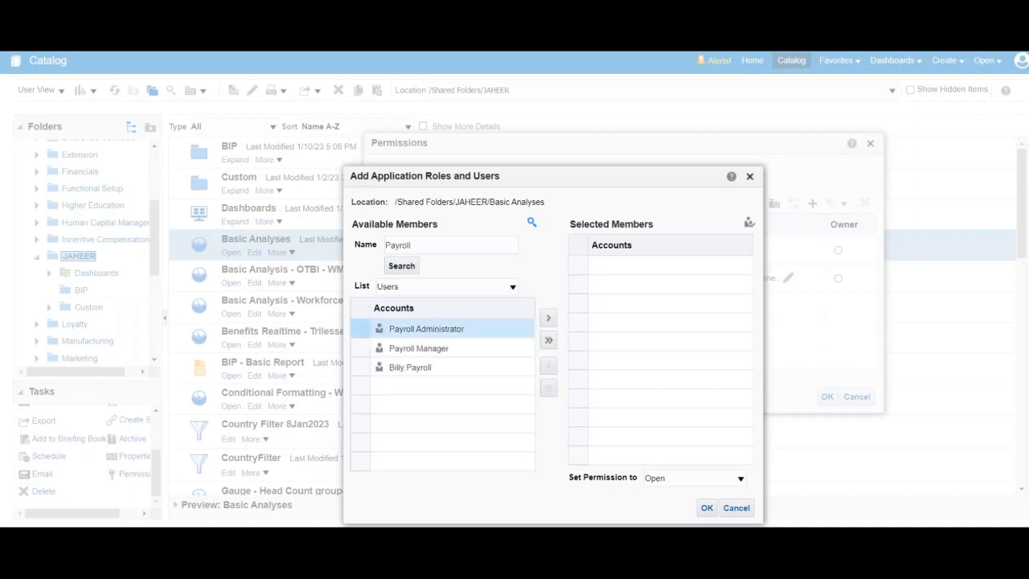
# Add the Payroll Manager and Payroll Administrator users to the analysis's permissions with the Open permission
pyautogui.click(419, 348)
pyautogui.click(548, 317)
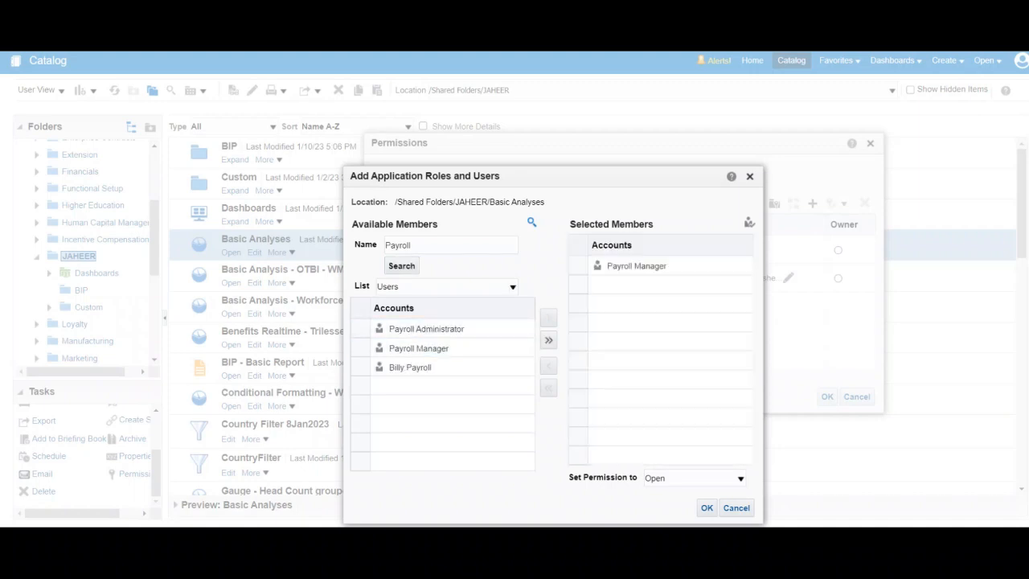
pyautogui.click(426, 329)
pyautogui.click(549, 318)
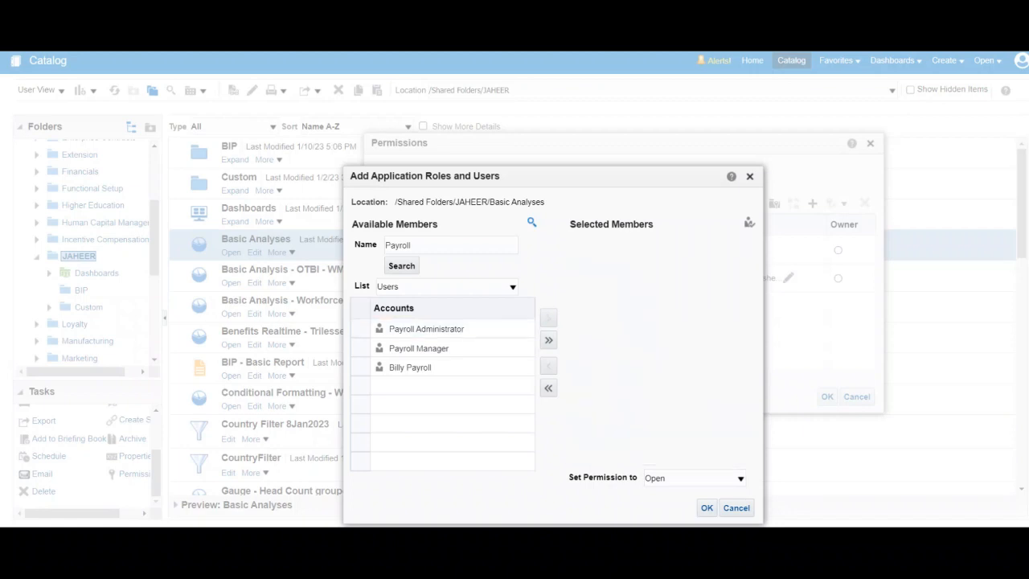
pyautogui.click(706, 507)
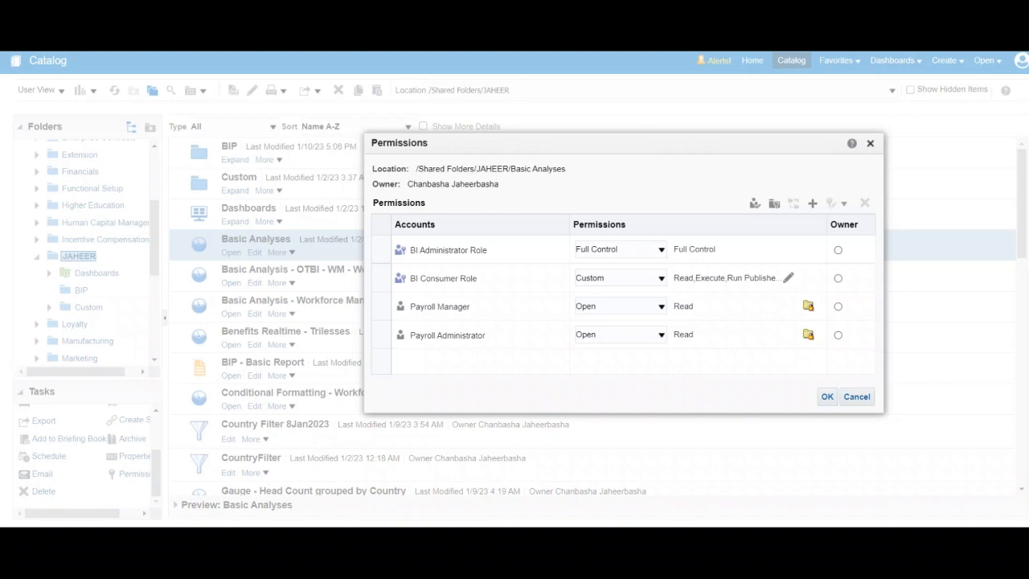
# Check the two payroll accounts and apply the Basic Analyses permissions, and review the analysis's properties
pyautogui.click(440, 306)
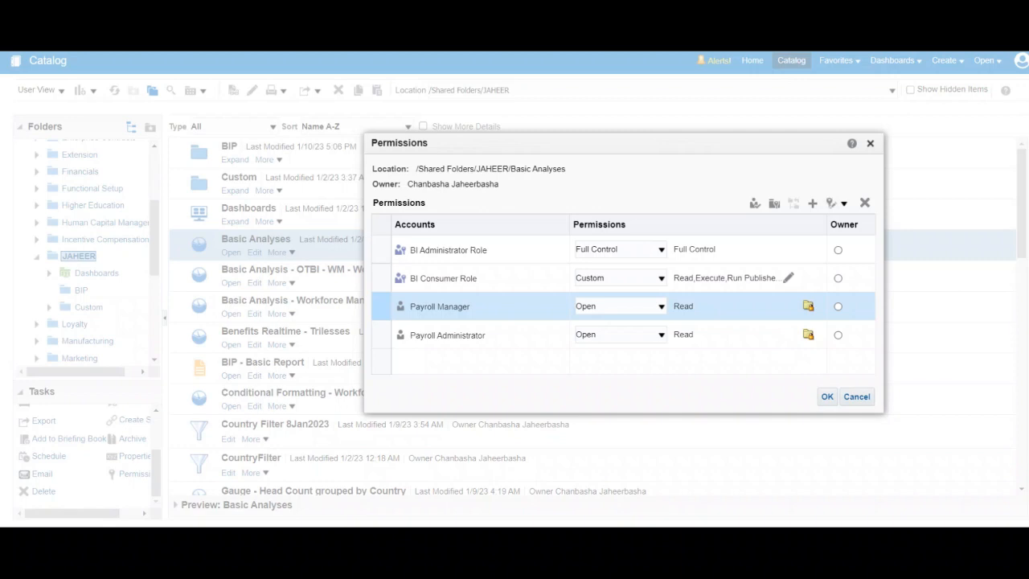
pyautogui.click(447, 335)
pyautogui.click(440, 306)
pyautogui.click(447, 336)
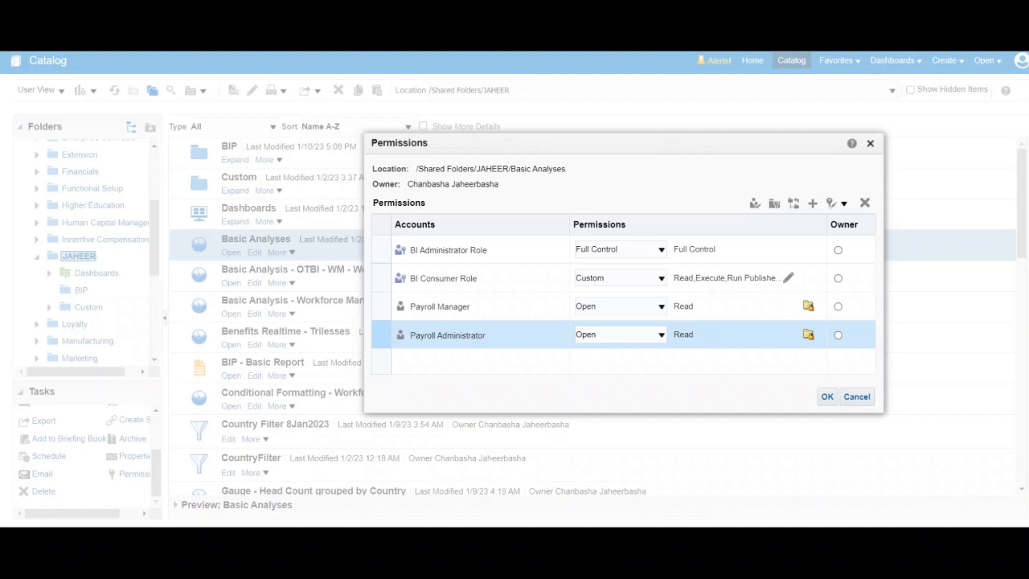
pyautogui.click(827, 396)
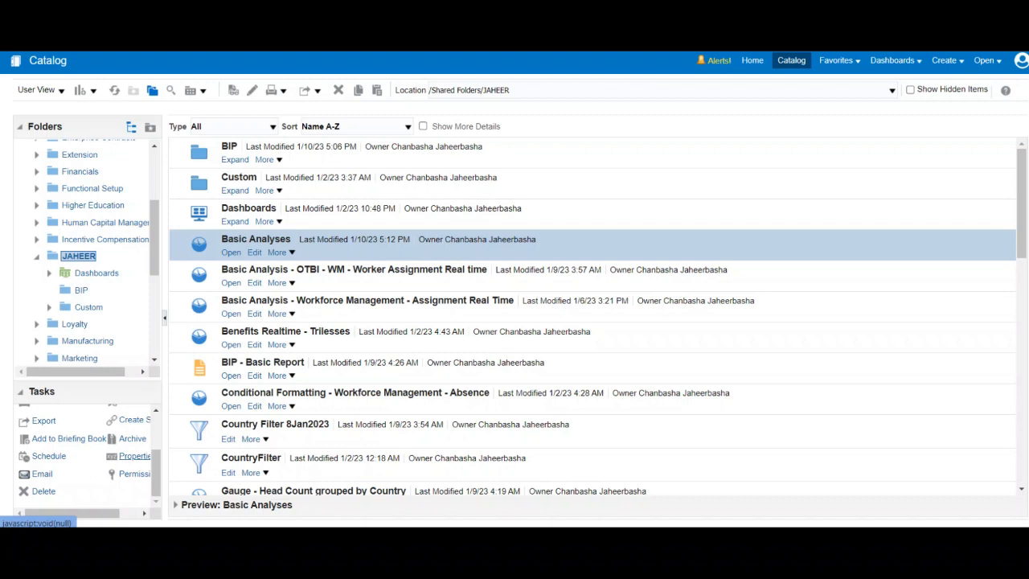
pyautogui.click(134, 456)
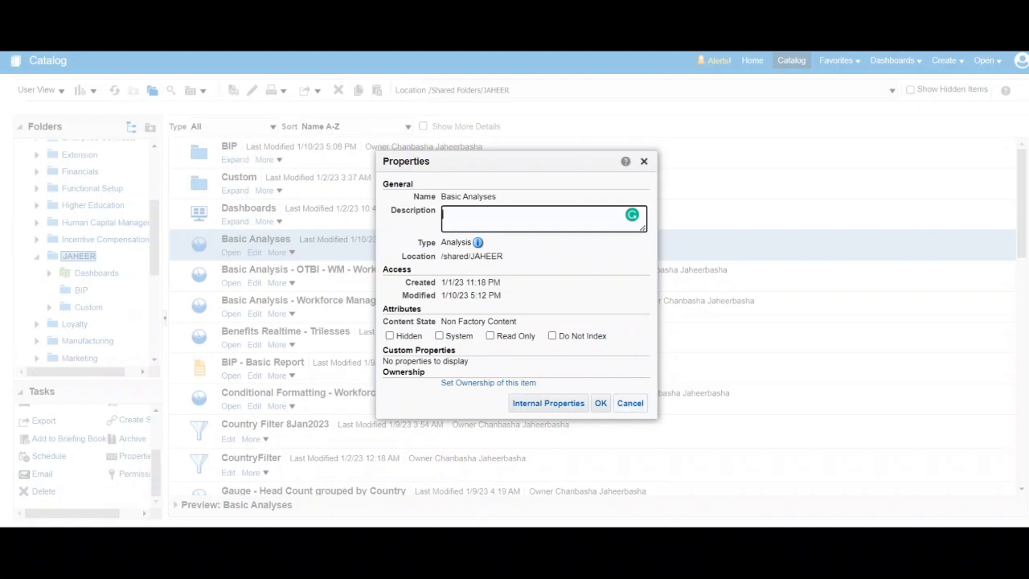
pyautogui.click(601, 403)
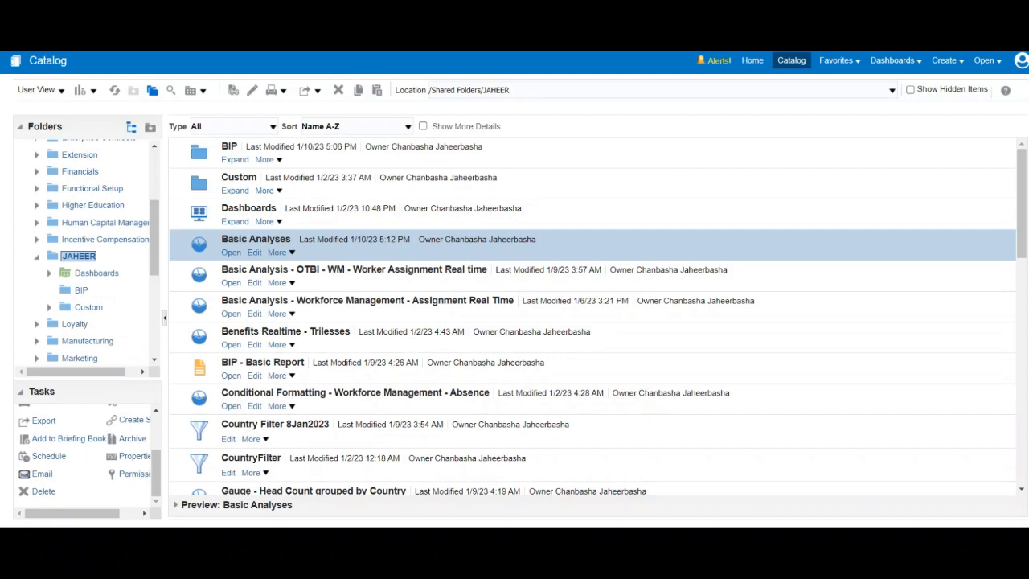
# Create a scheduled agent for Basic Analysis - Workforce Management - Assignment Real Time with its frequency set to Once
pyautogui.click(804, 306)
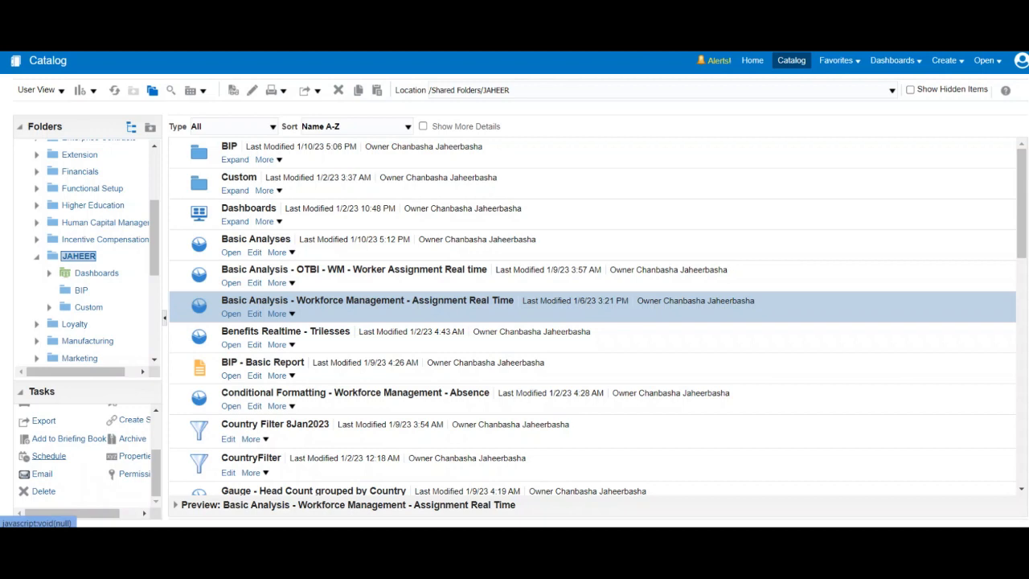
pyautogui.click(48, 456)
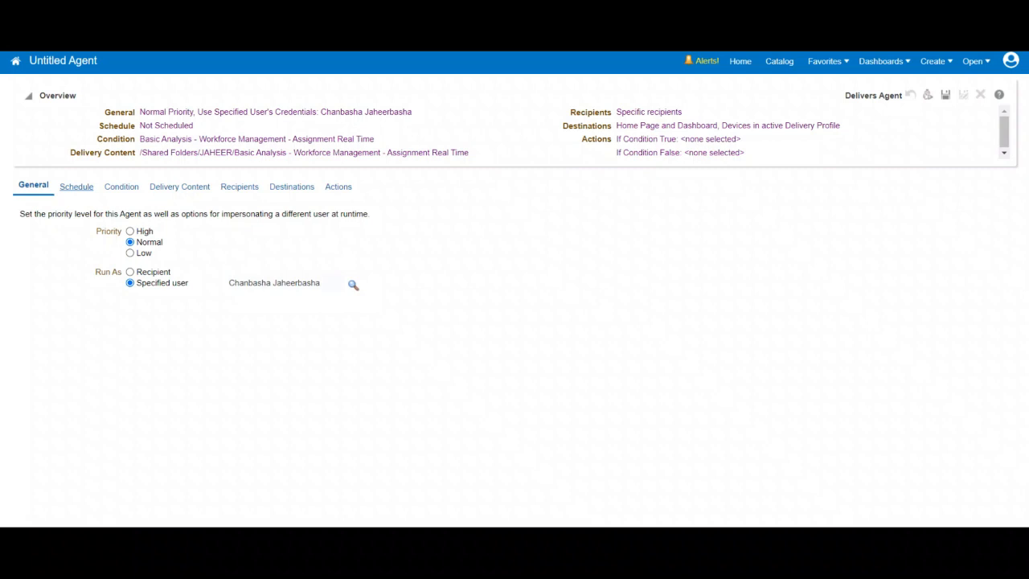
pyautogui.click(76, 187)
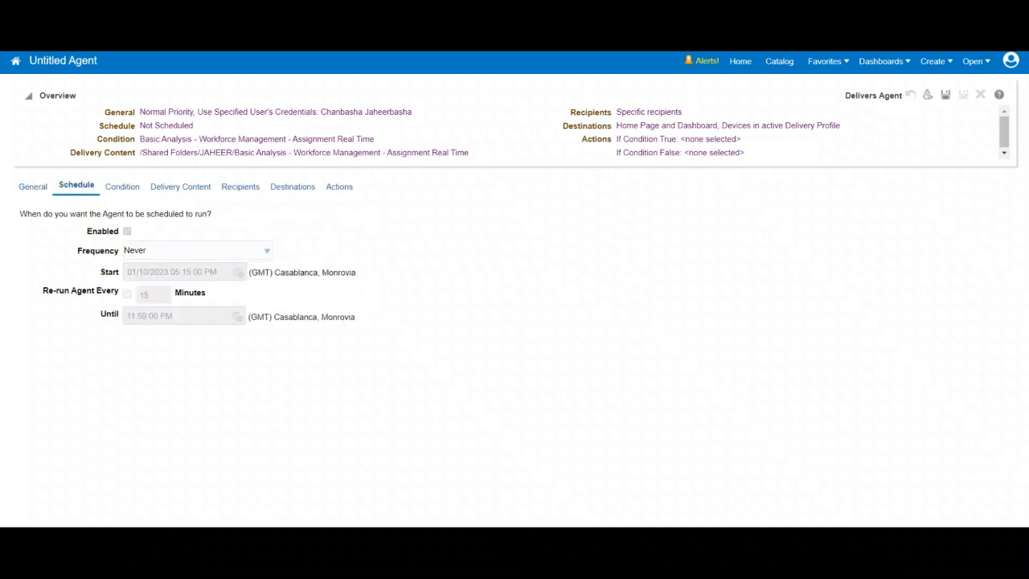
pyautogui.click(198, 251)
pyautogui.click(161, 275)
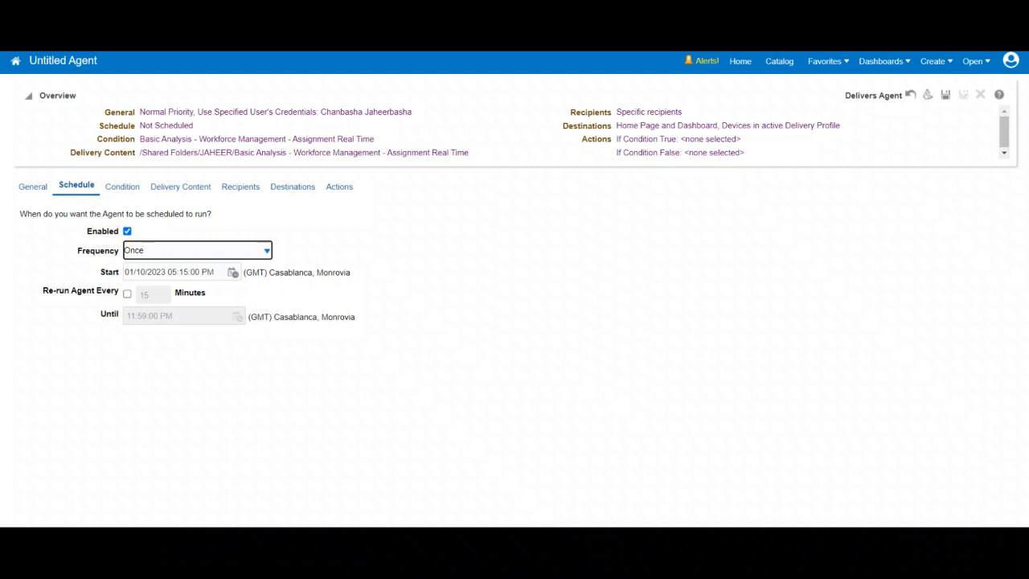
# Set the agent's start time to 12:15:00 PM on 01/10/2023 in the (GMT-05:00) Eastern Time (US & Canada) zone
pyautogui.click(177, 273)
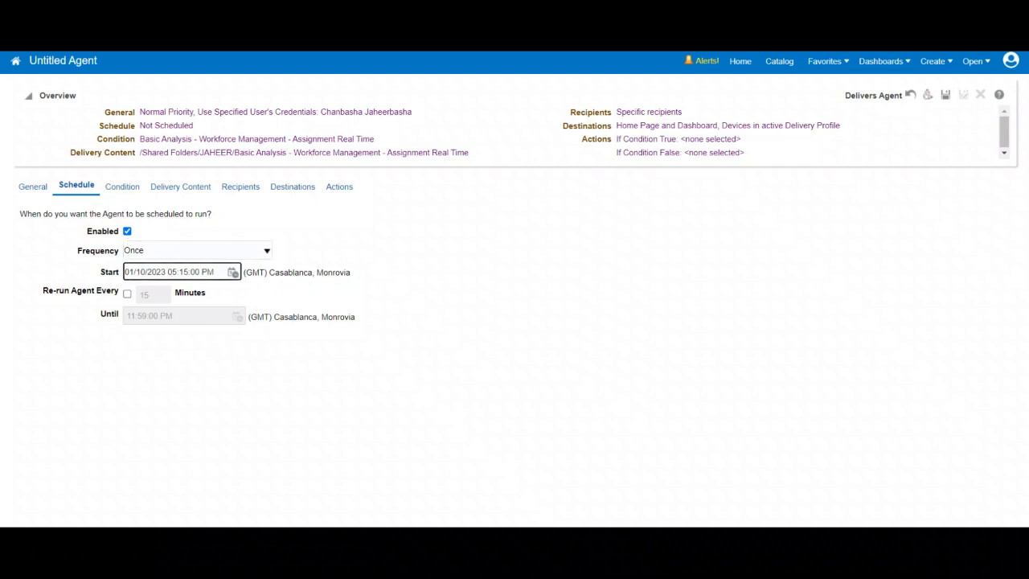
pyautogui.click(233, 273)
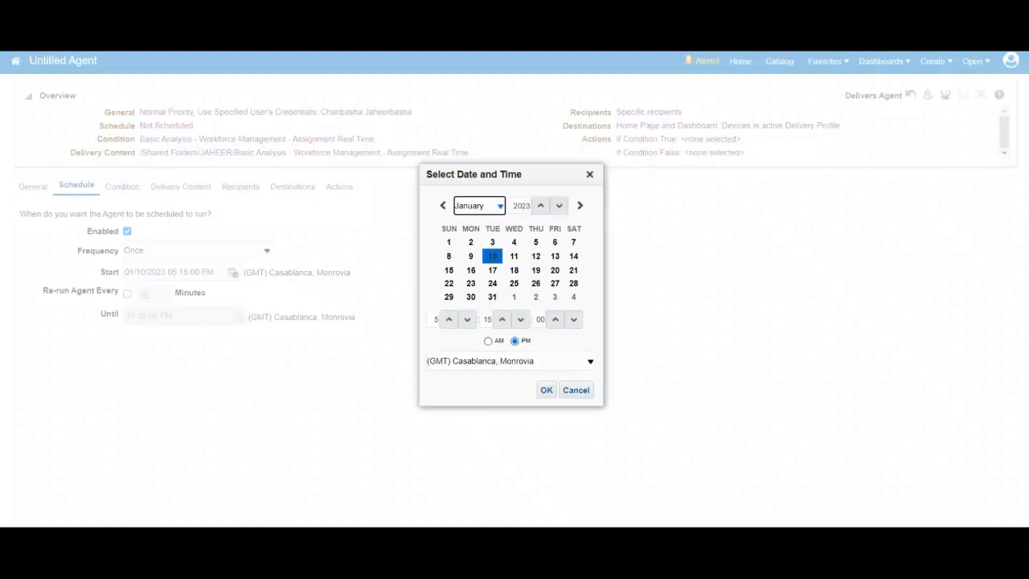
pyautogui.click(591, 361)
pyautogui.scroll(4, 547, 247)
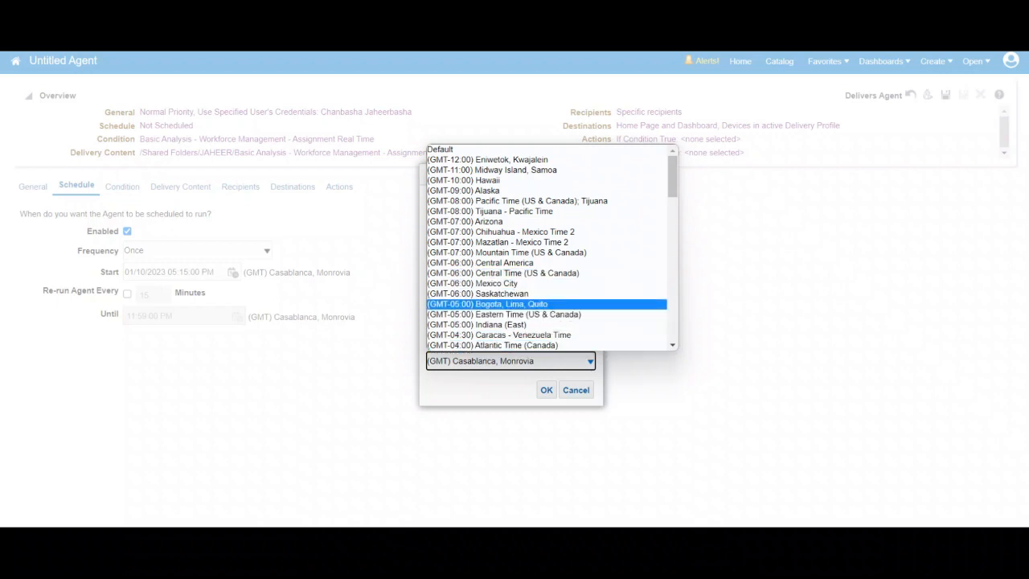
pyautogui.click(540, 314)
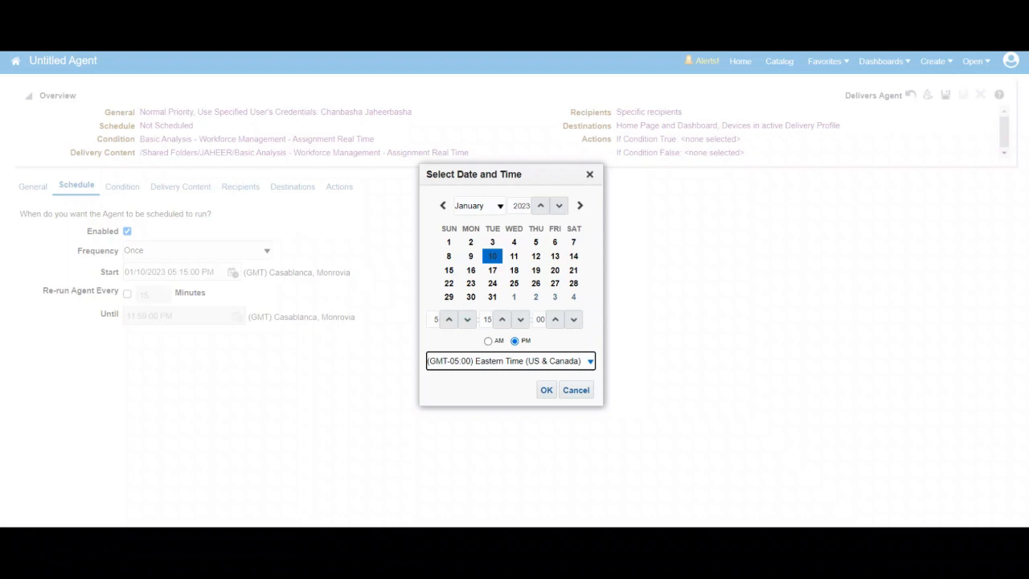
pyautogui.doubleClick(435, 320)
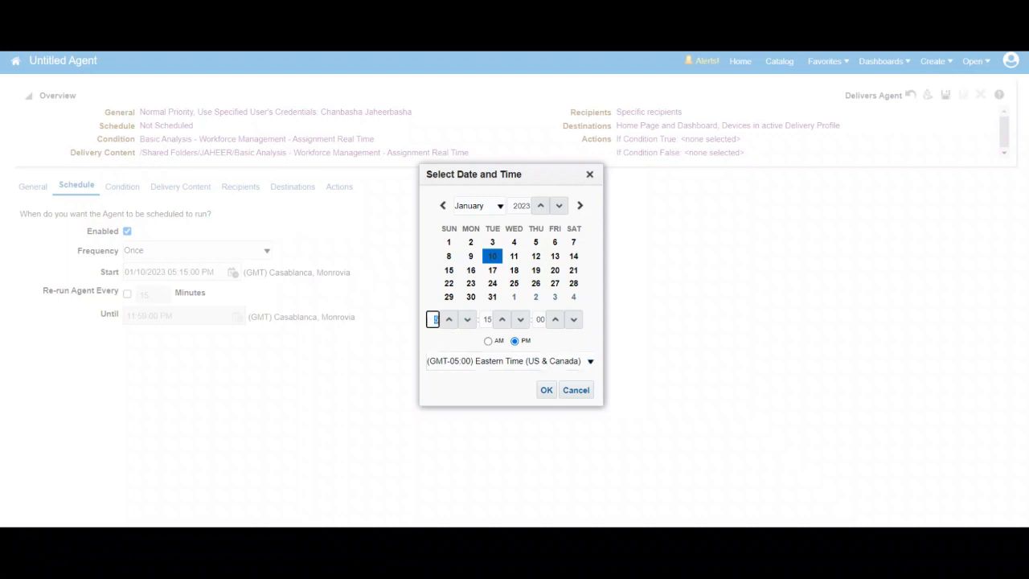
pyautogui.write('12')
pyautogui.press('Tab')
pyautogui.click(546, 390)
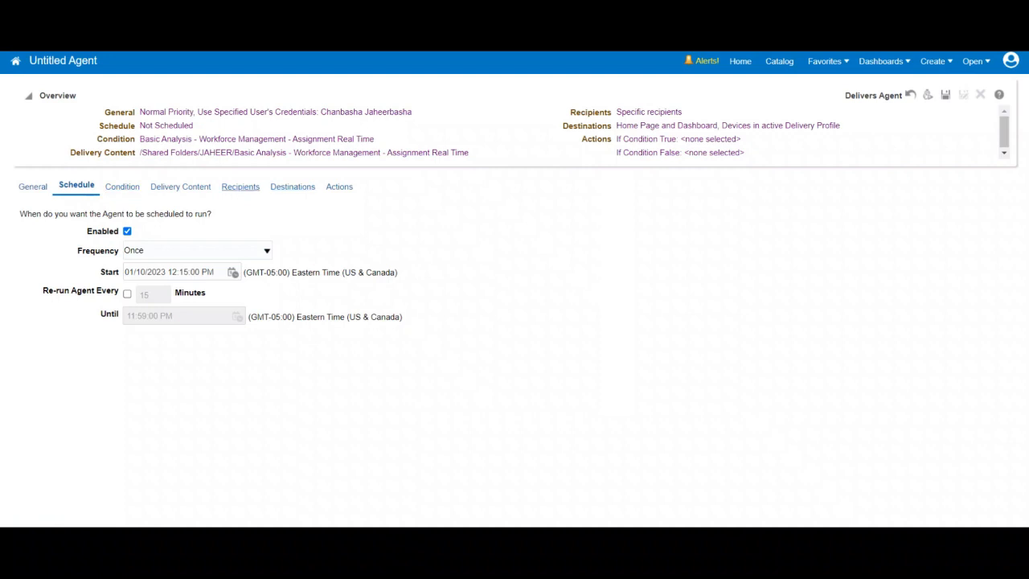
# Check the agent's recipients, save it in My Folders as "agent" and run it
pyautogui.click(241, 186)
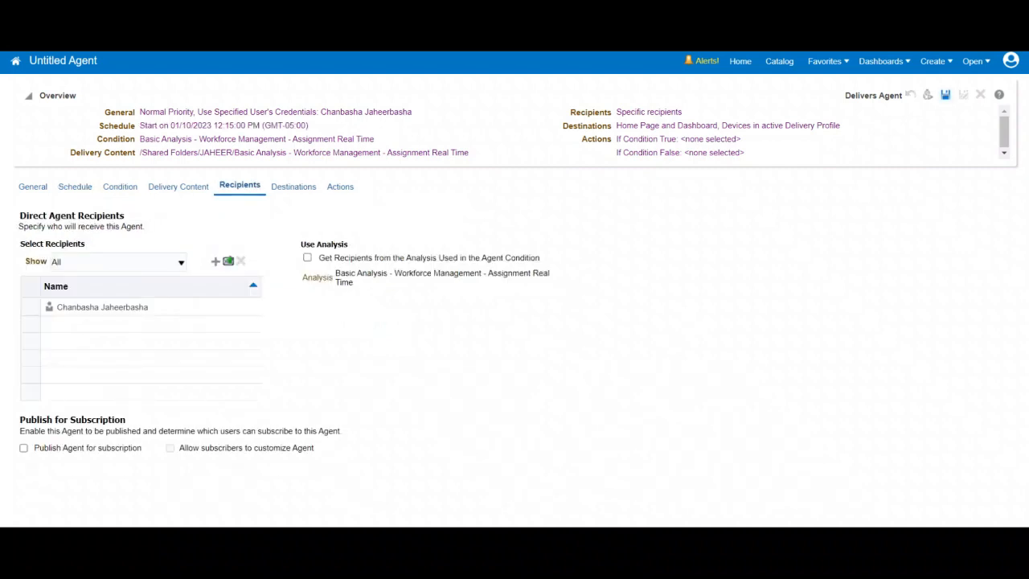
pyautogui.click(946, 94)
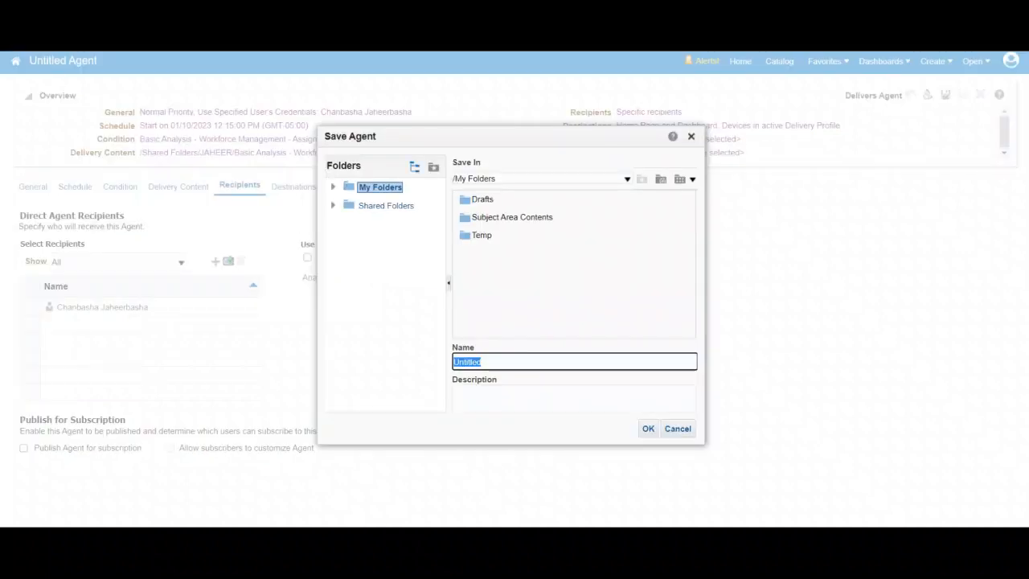
pyautogui.write('agent')
pyautogui.press('Return')
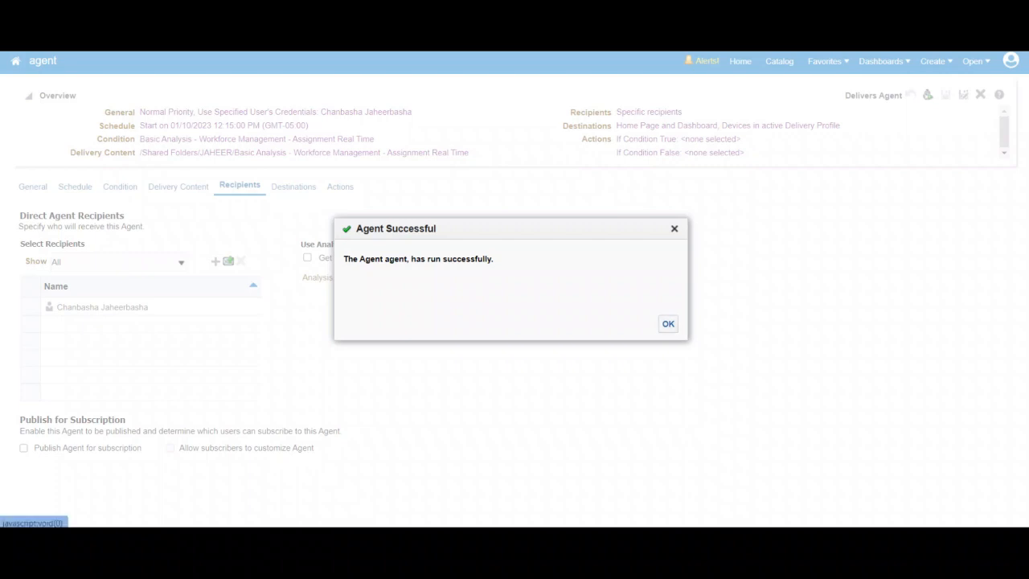
pyautogui.click(668, 325)
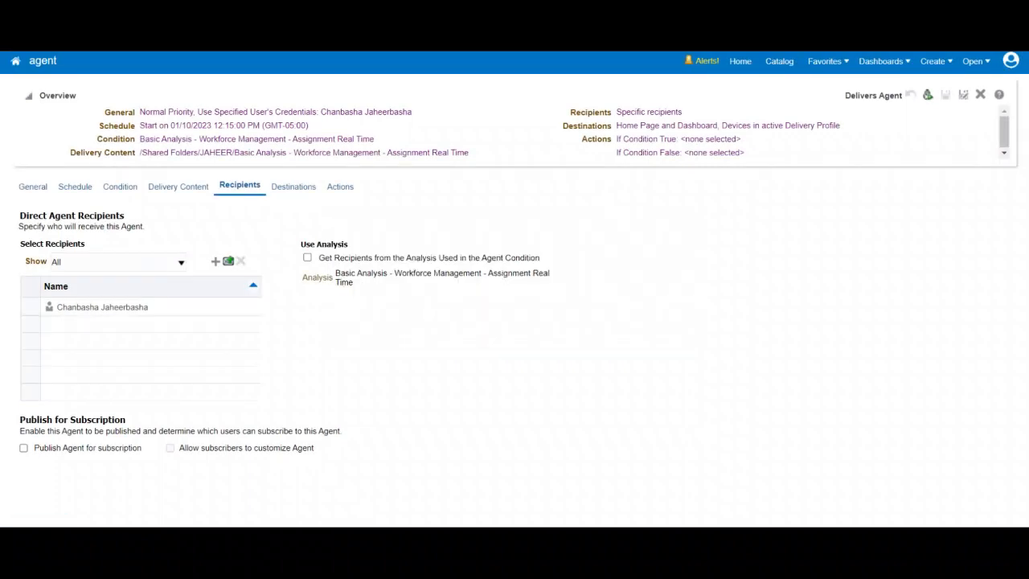
# Check the saved agent in the catalog's My Folders and its alert on the home page
pyautogui.click(779, 61)
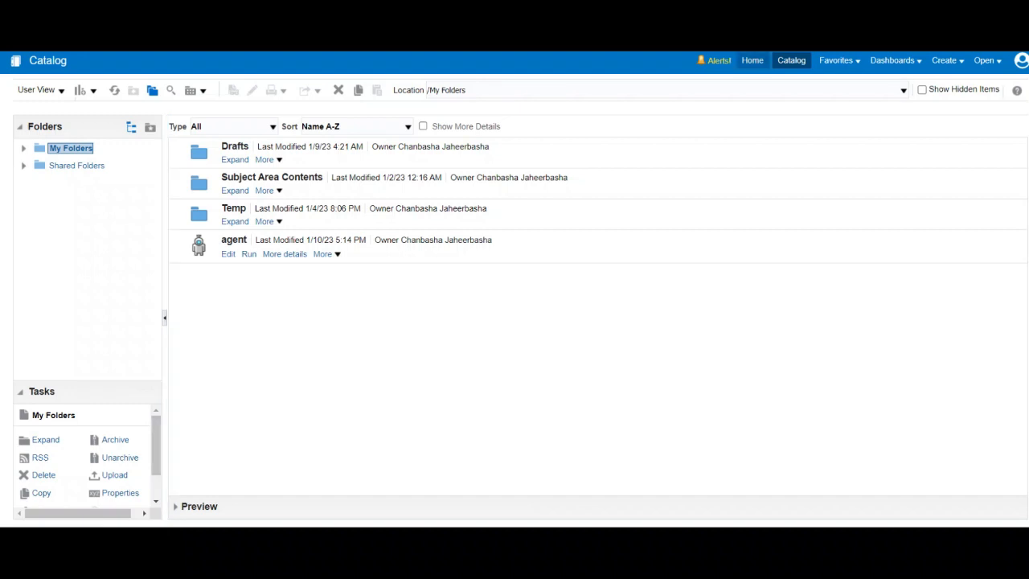
pyautogui.click(753, 61)
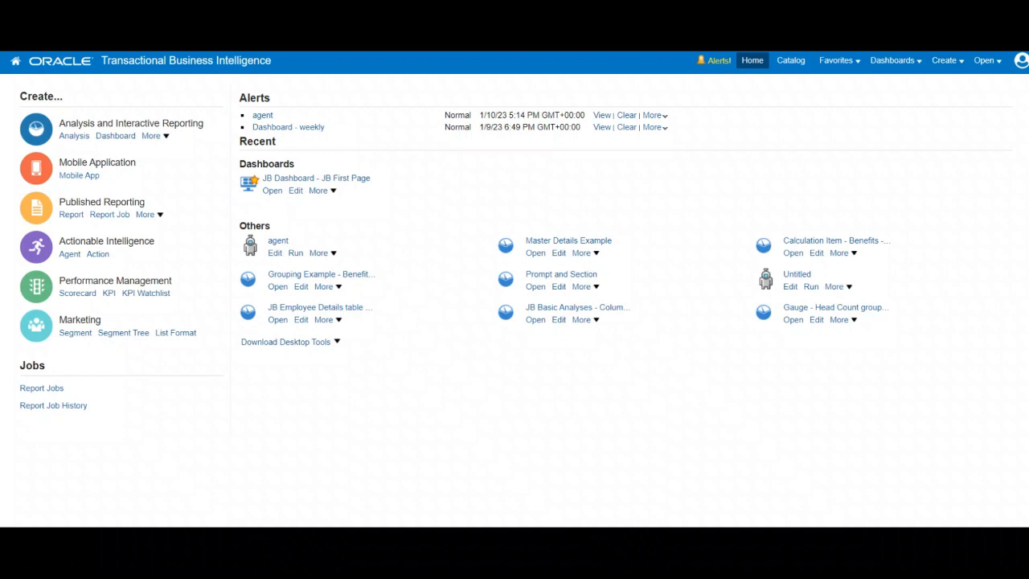
# Set the Starting Page in the My Account preferences to JB Dashboard and save the preferences
pyautogui.click(1022, 61)
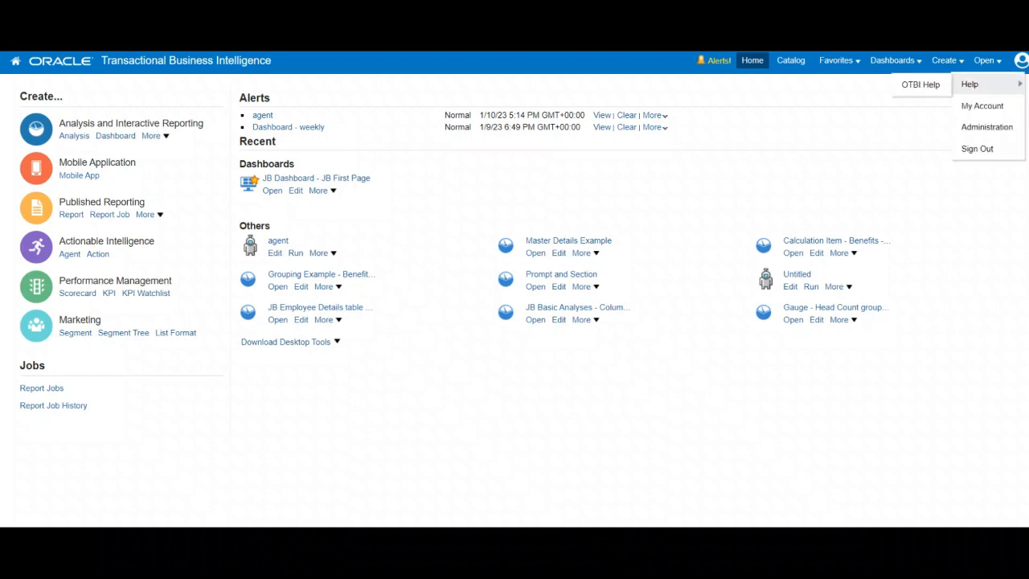
pyautogui.click(982, 106)
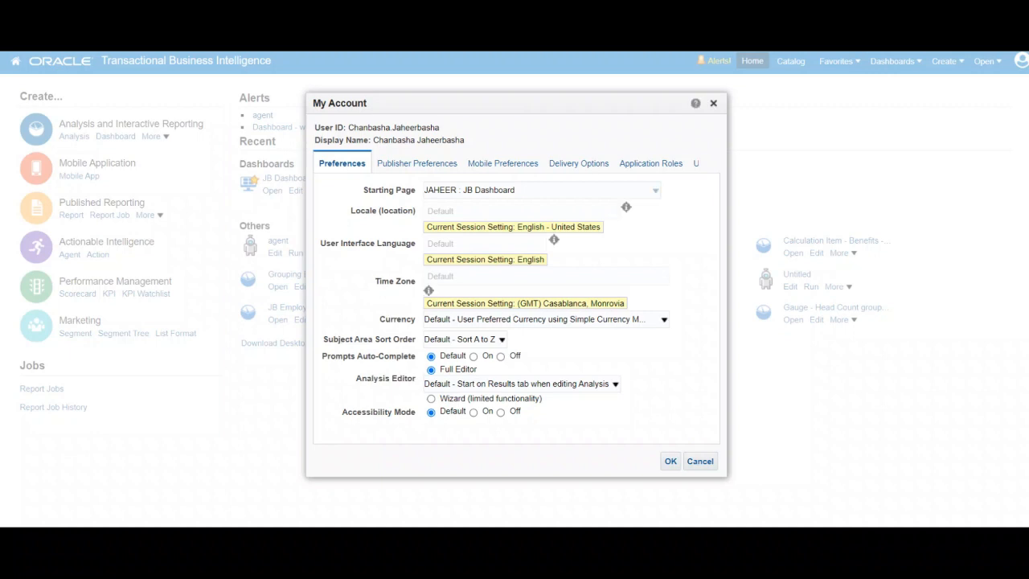
pyautogui.click(655, 190)
pyautogui.scroll(-3, 543, 302)
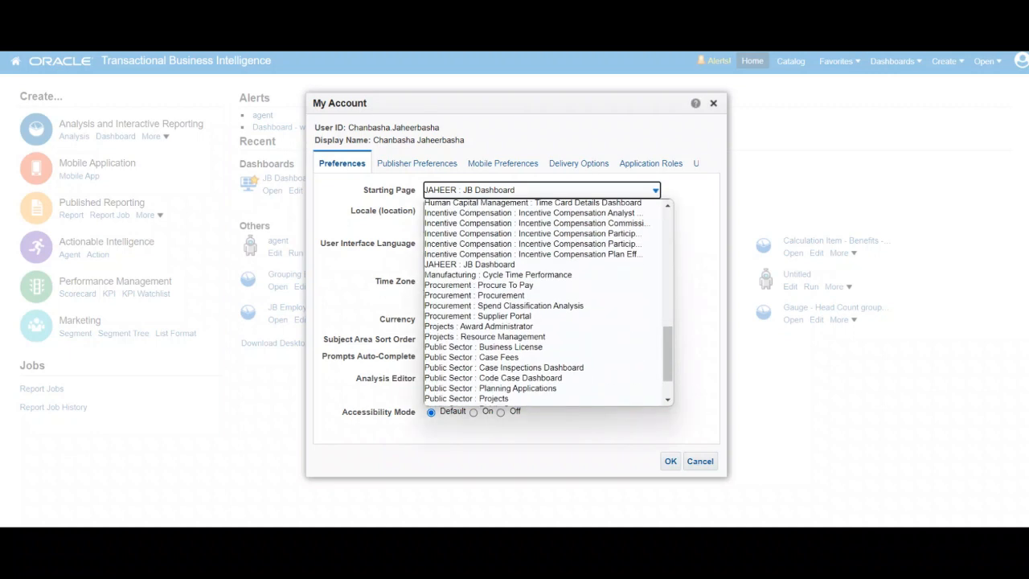
pyautogui.scroll(-2, 542, 316)
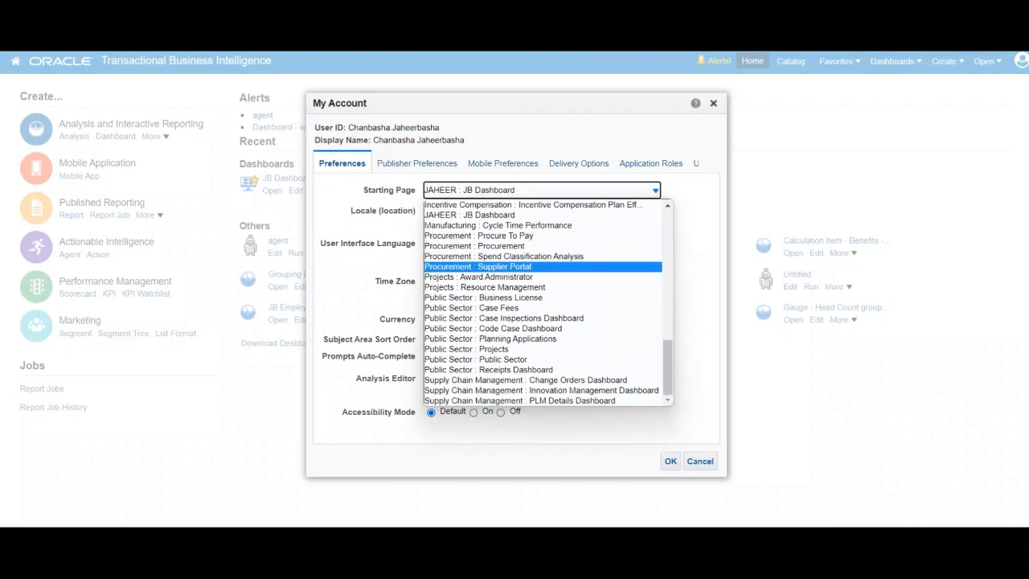
pyautogui.scroll(6, 543, 316)
pyautogui.scroll(5, 547, 303)
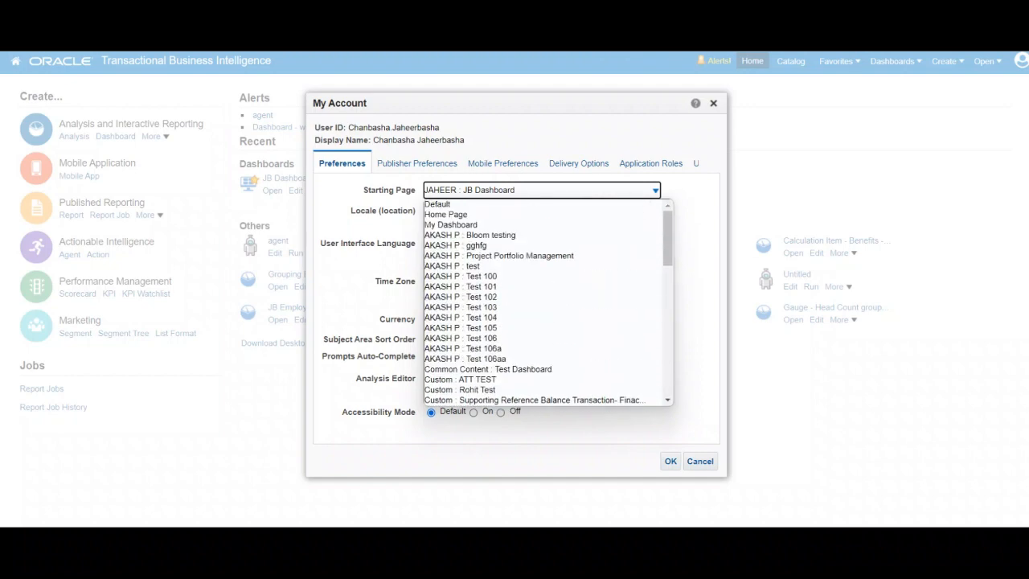
pyautogui.scroll(-12, 547, 304)
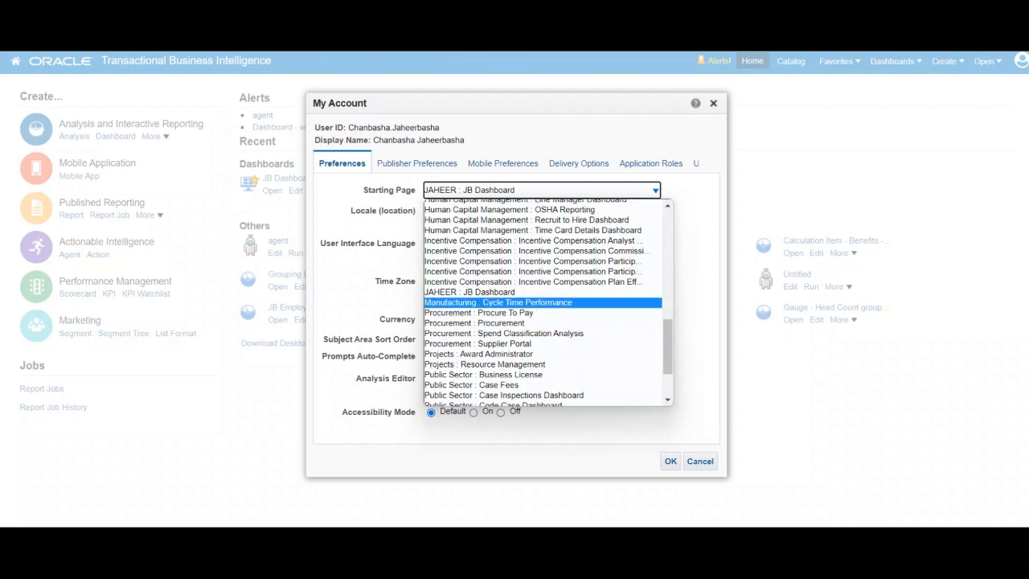
pyautogui.click(499, 292)
pyautogui.click(542, 191)
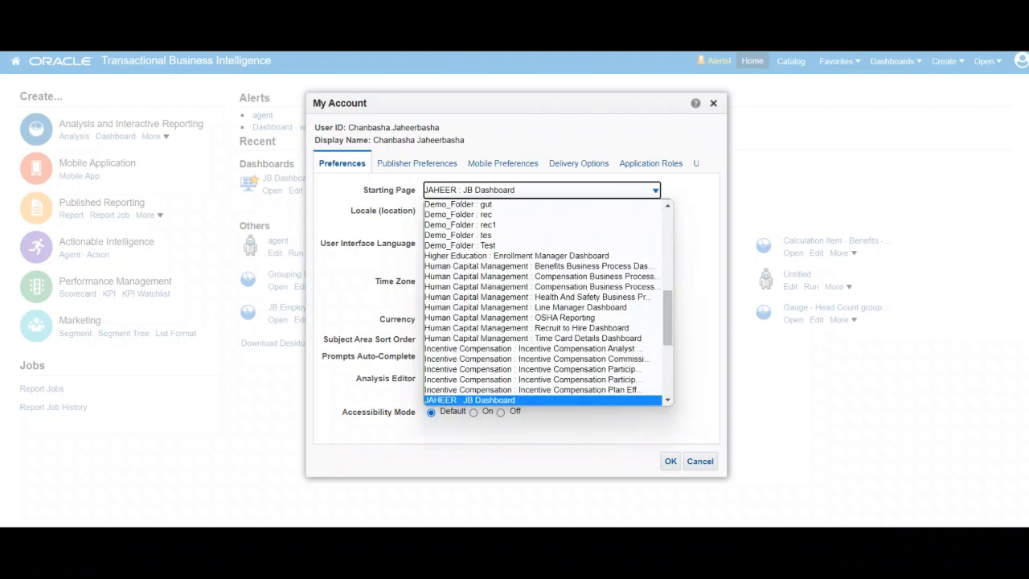
pyautogui.click(470, 400)
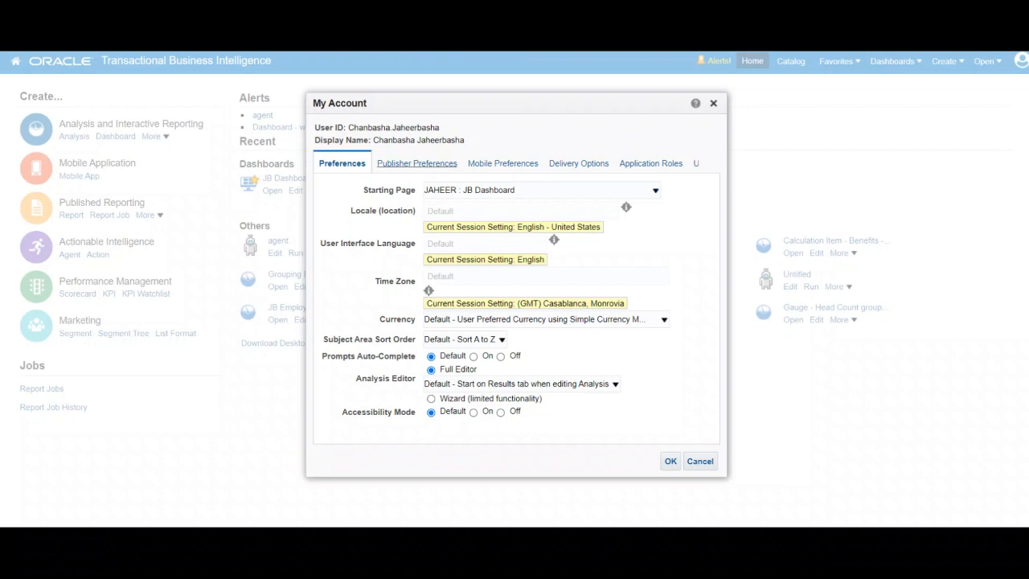
pyautogui.click(671, 461)
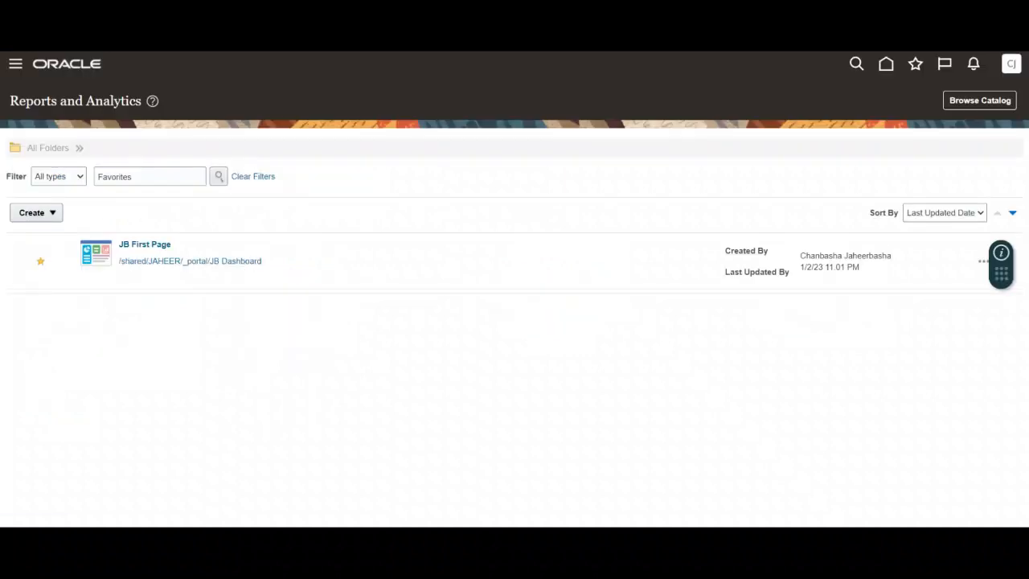
# Return to the applications home page, sign out, and sign in again with the prefilled credentials
pyautogui.click(1012, 63)
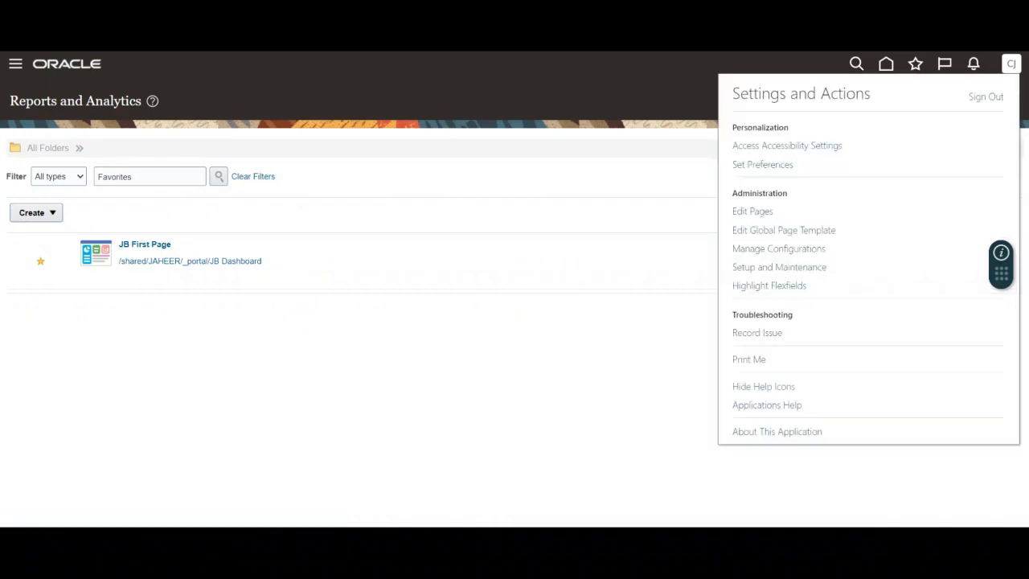
pyautogui.click(886, 63)
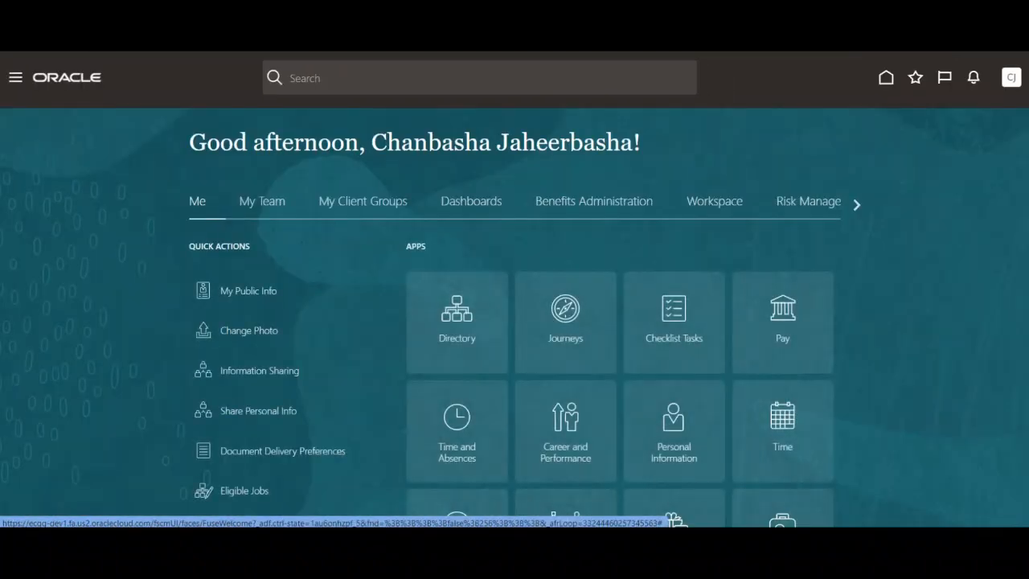
pyautogui.click(1012, 77)
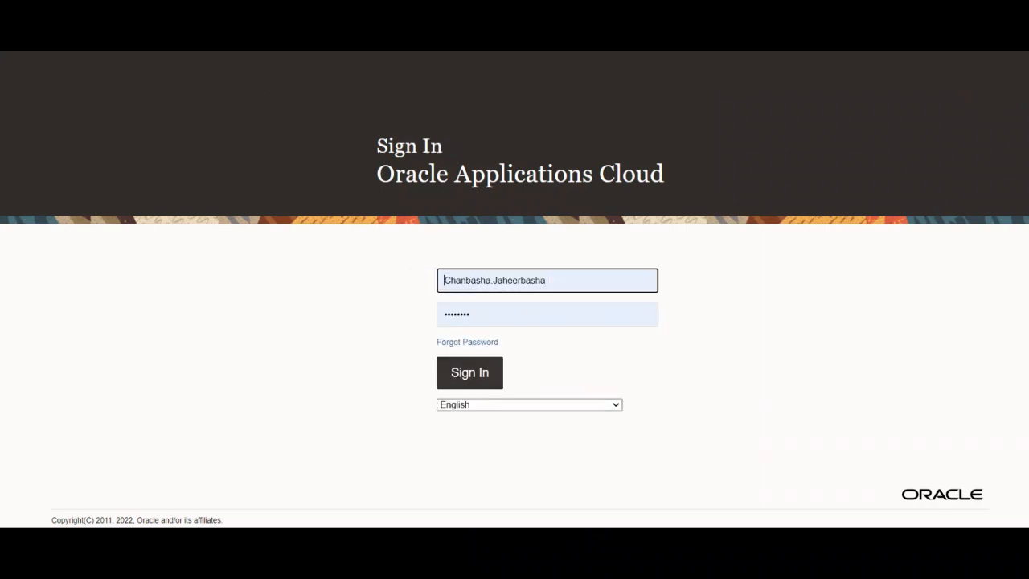
pyautogui.click(469, 373)
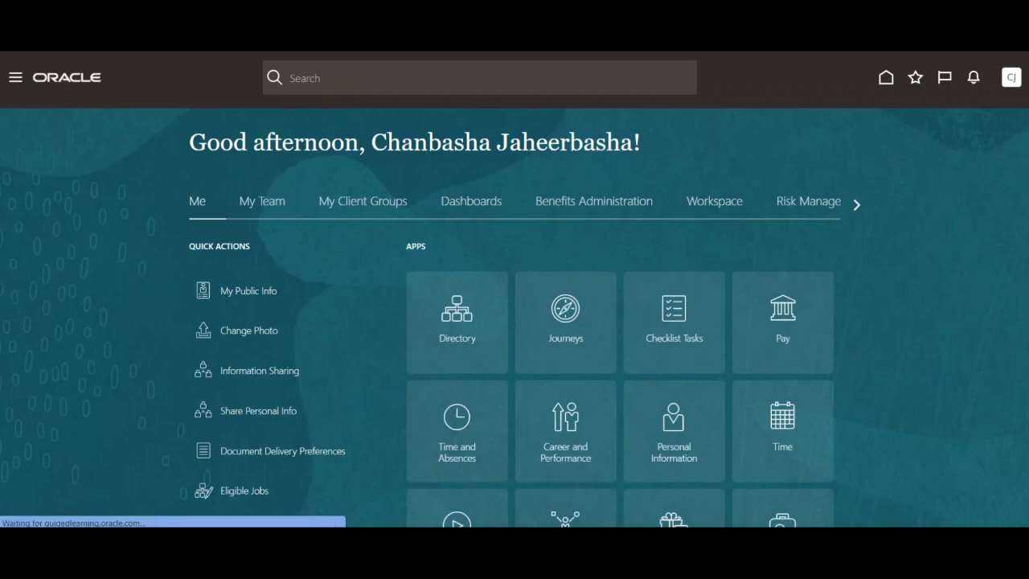
# Go to Reports and Analytics under Tools and open the favorite dashboard page JB First Page
pyautogui.click(15, 77)
pyautogui.scroll(-5, 258, 290)
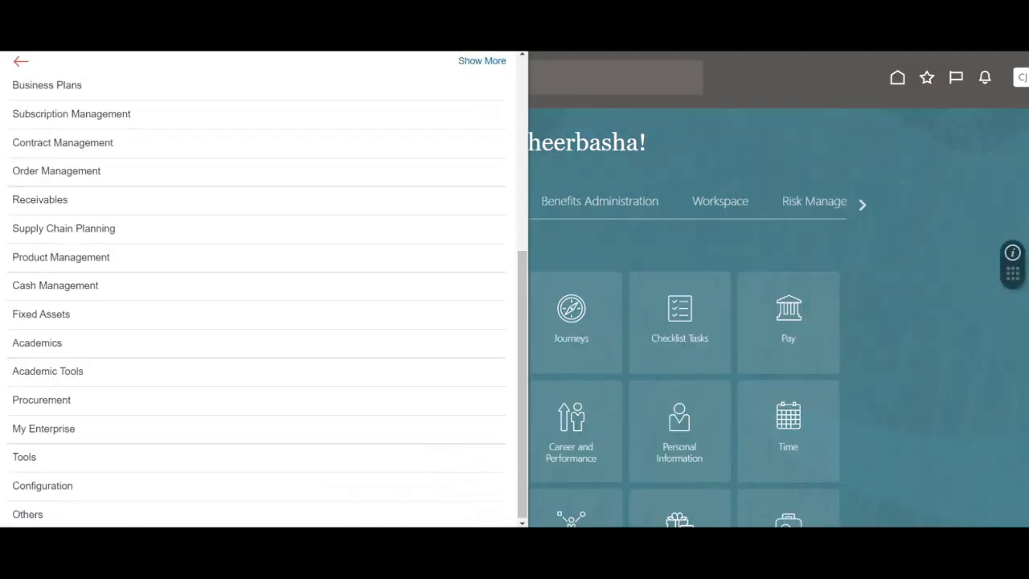
pyautogui.click(24, 457)
pyautogui.scroll(-3, 257, 362)
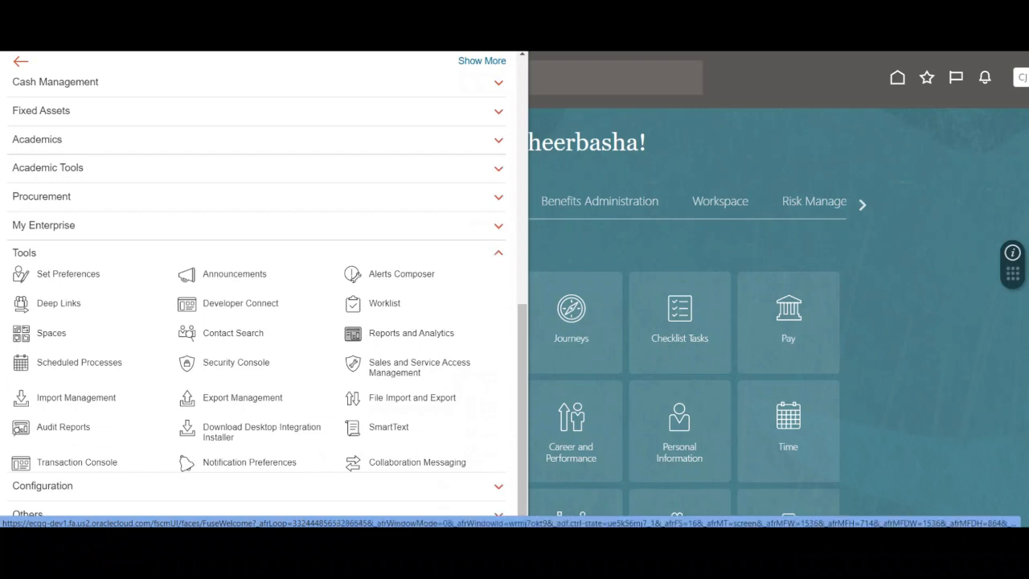
pyautogui.click(411, 333)
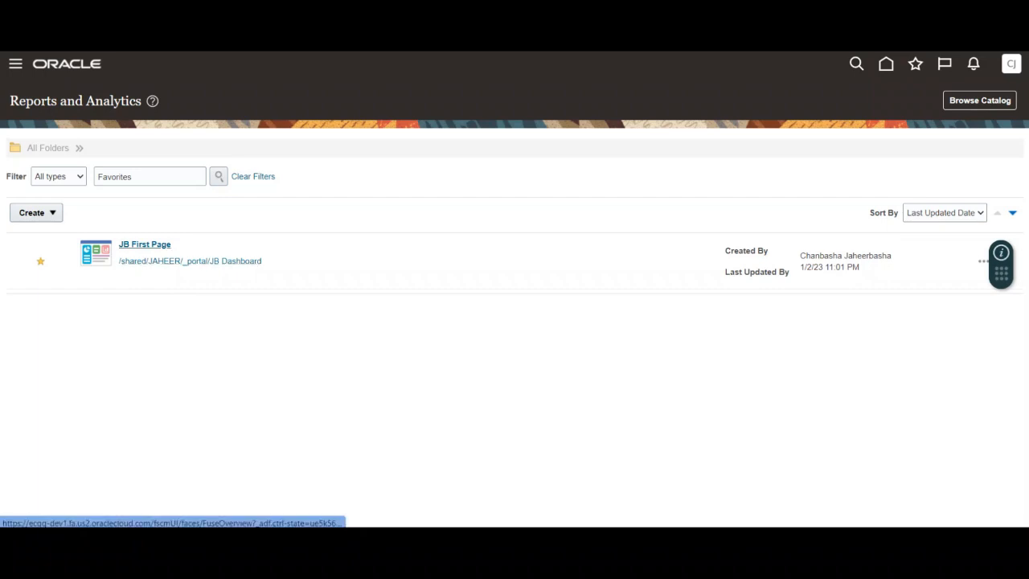
pyautogui.click(145, 244)
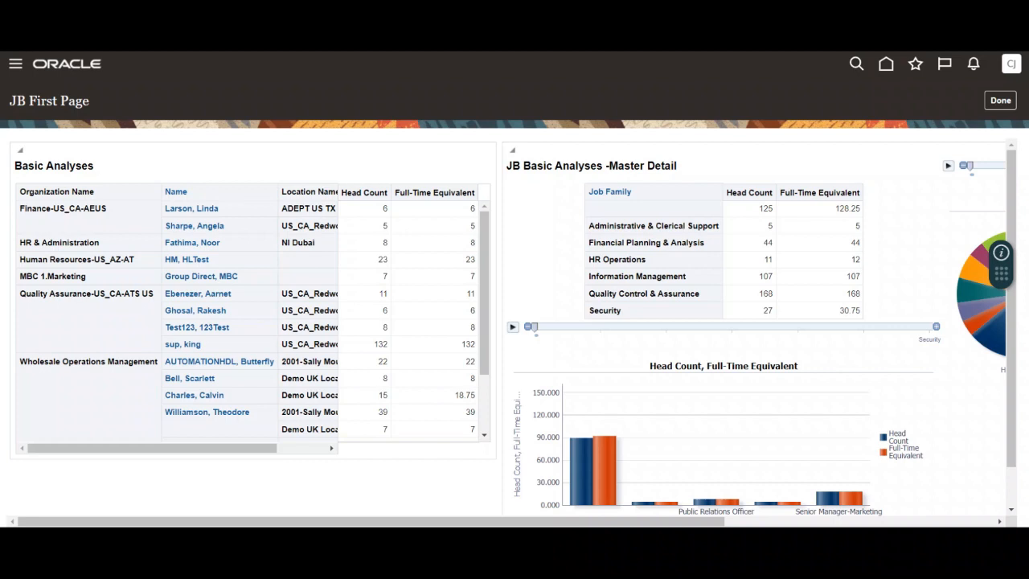
pyautogui.moveTo(371, 522)
pyautogui.mouseDown()
pyautogui.moveTo(507, 521)
pyautogui.moveTo(371, 522)
pyautogui.mouseUp()
pyautogui.moveTo(809, 542)
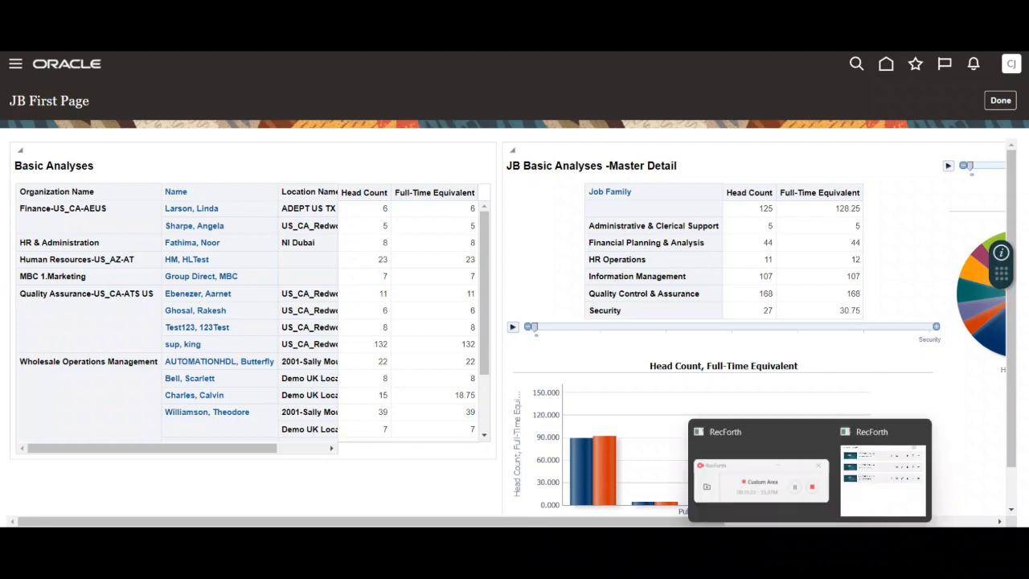
pyautogui.click(760, 474)
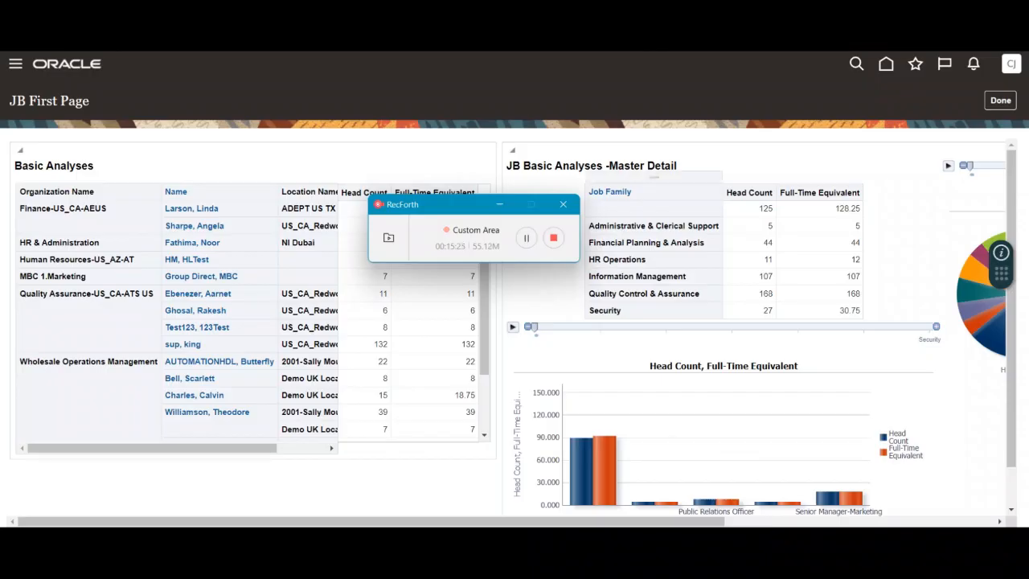